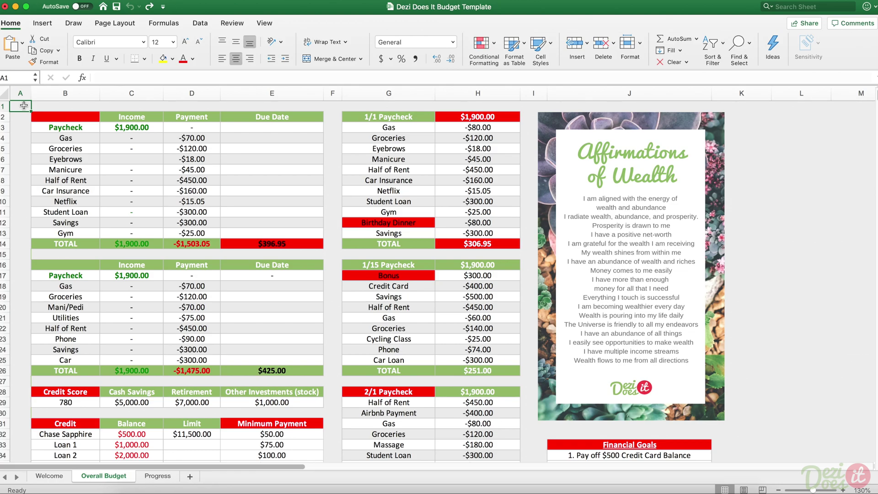
Dismiss the cell B2 note so the first paycheck table is fully visible
mouse_move(78, 118)
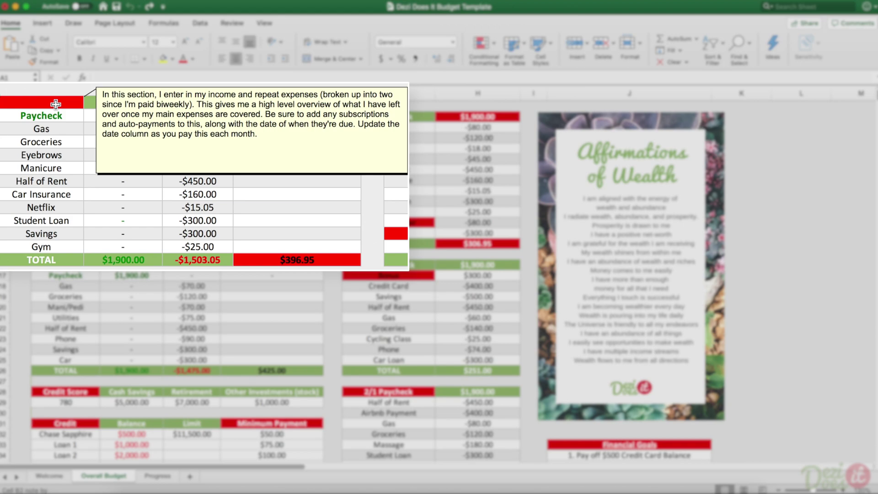
Set the Gas payment in the first paycheck table to -$60.00
click(55, 129)
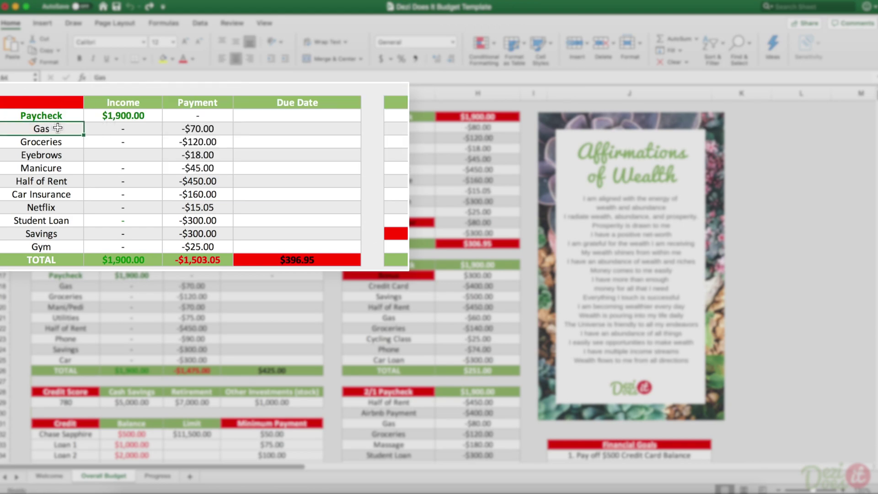
click(127, 115)
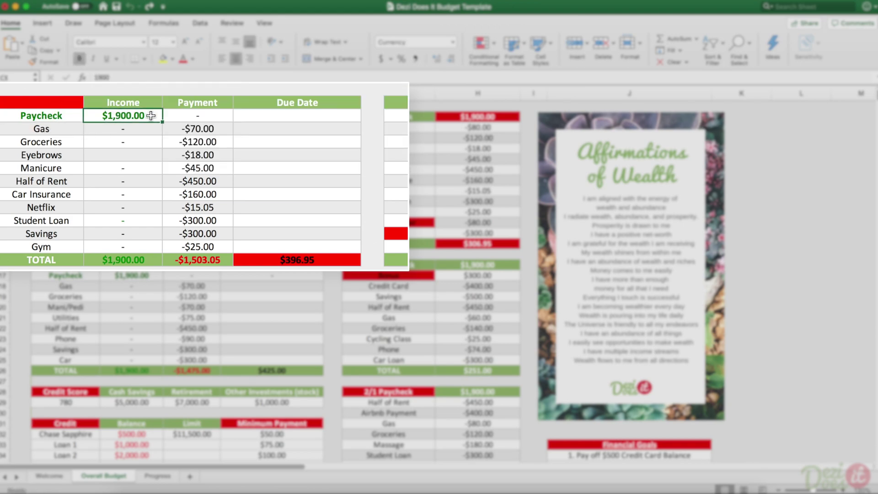
click(191, 130)
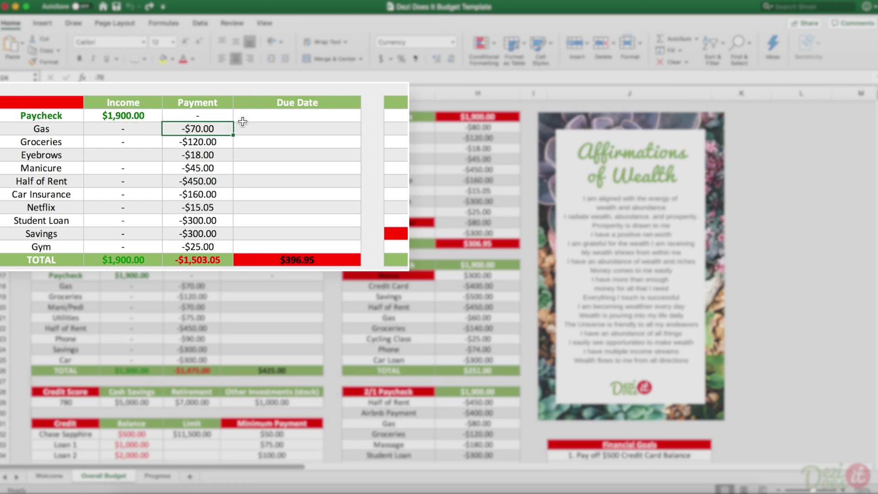
text(-)
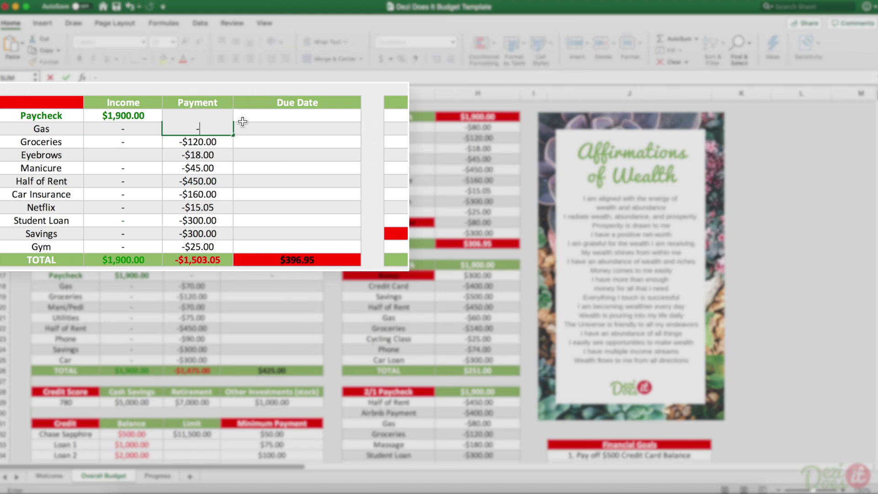
text(60)
key(Return)
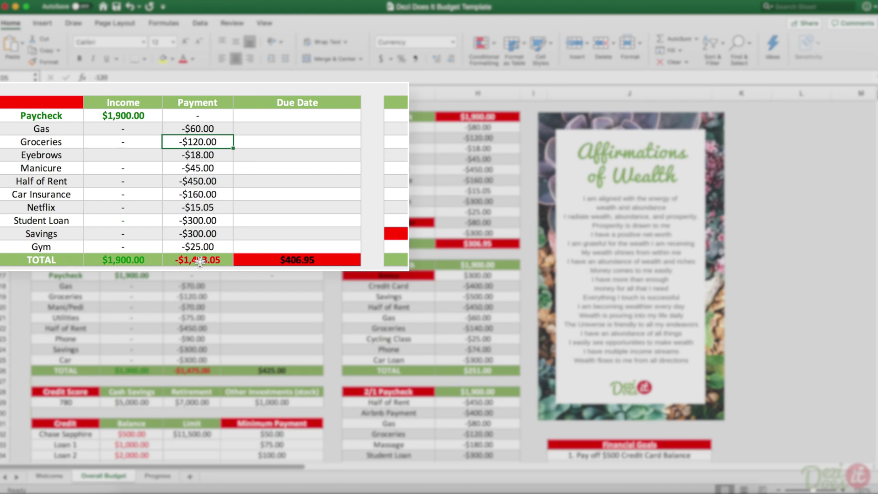
mouse_move(289, 260)
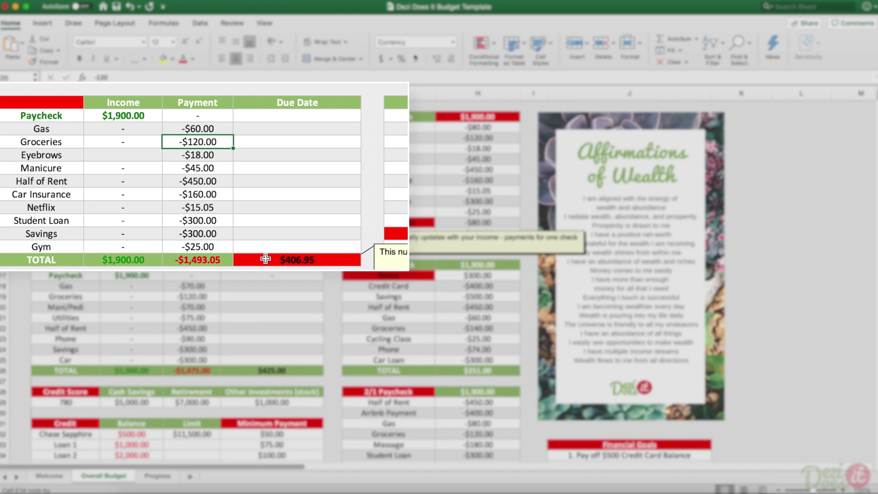
click(129, 6)
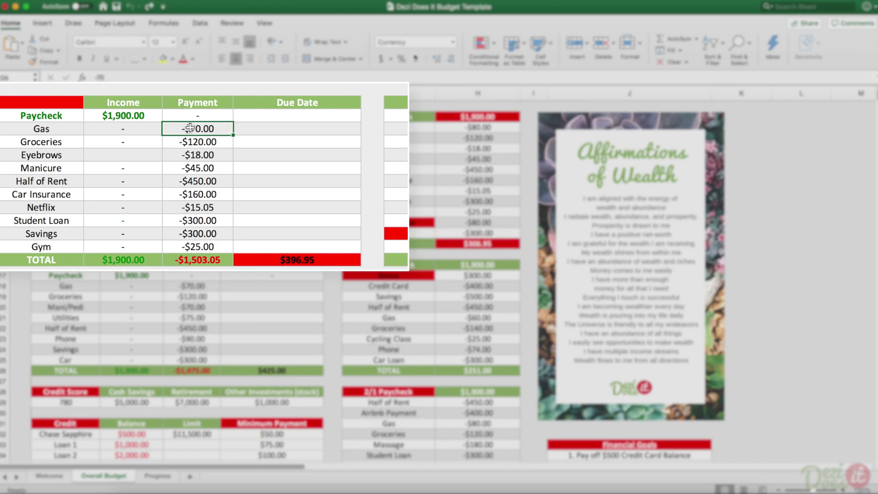
text(-60)
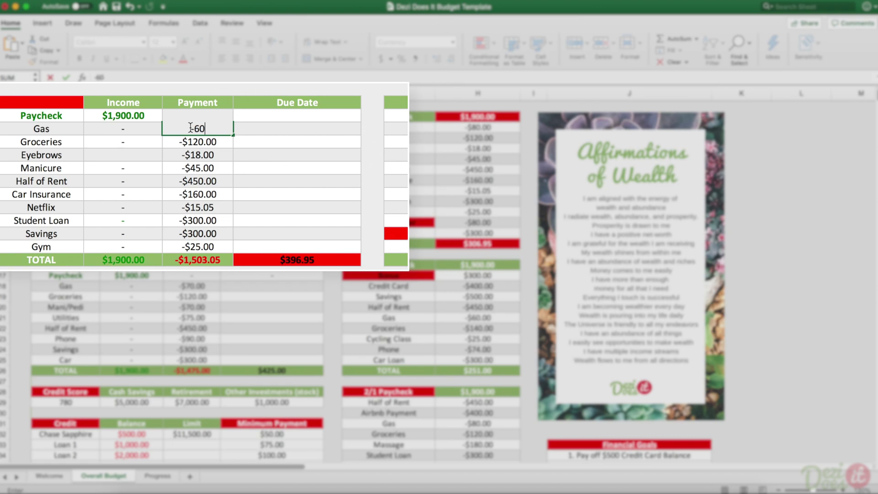
key(Return)
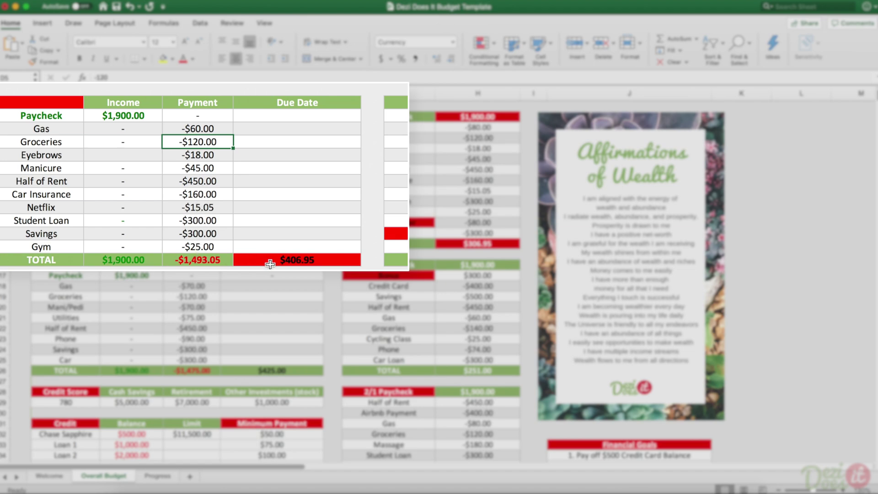
Clear the Eyebrows label and its -$18.00 payment, bringing totals to -$1,475.05 and $424.95
mouse_move(283, 261)
click(37, 154)
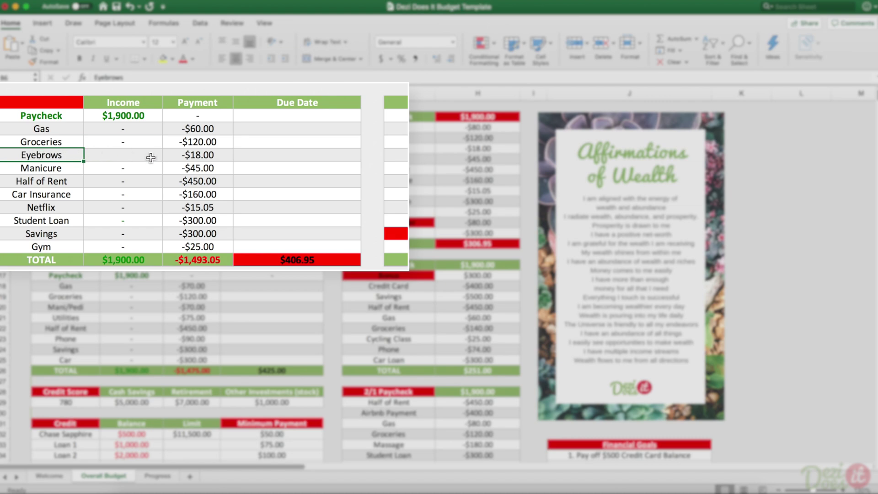
key(Delete)
click(195, 154)
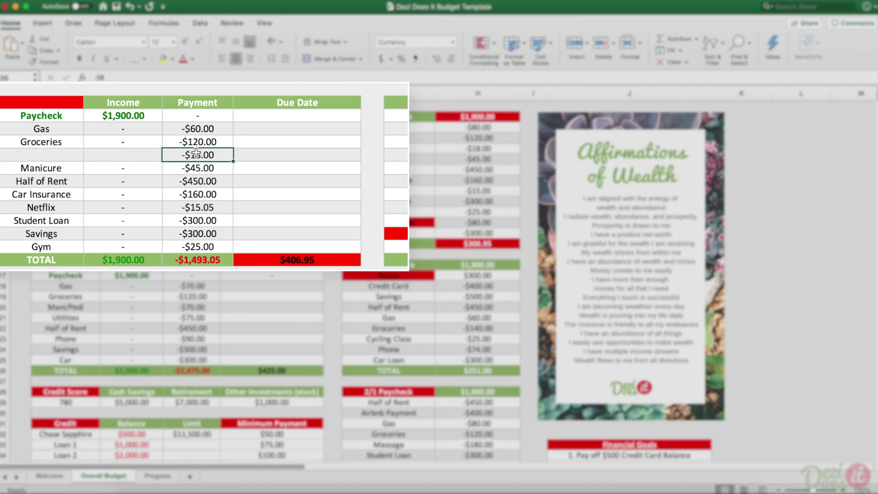
key(Delete)
Rename the Manicure expense to Haircut with a -$30.00 payment
mouse_move(269, 259)
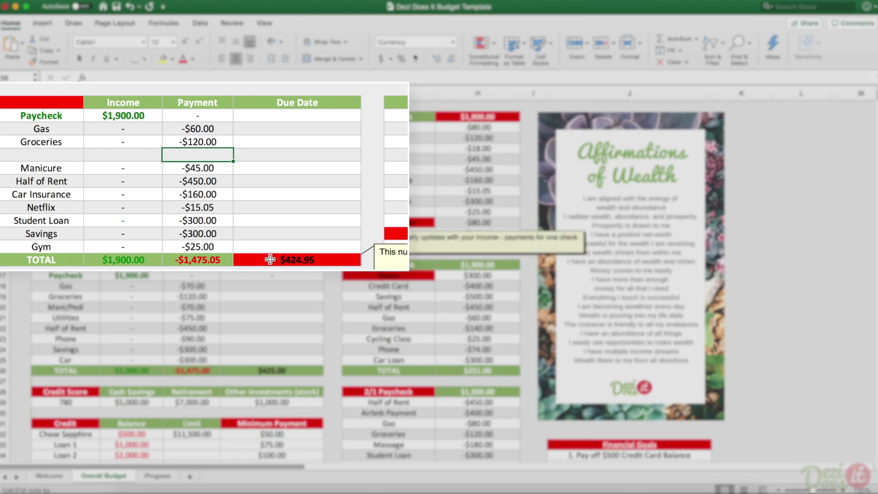
click(25, 170)
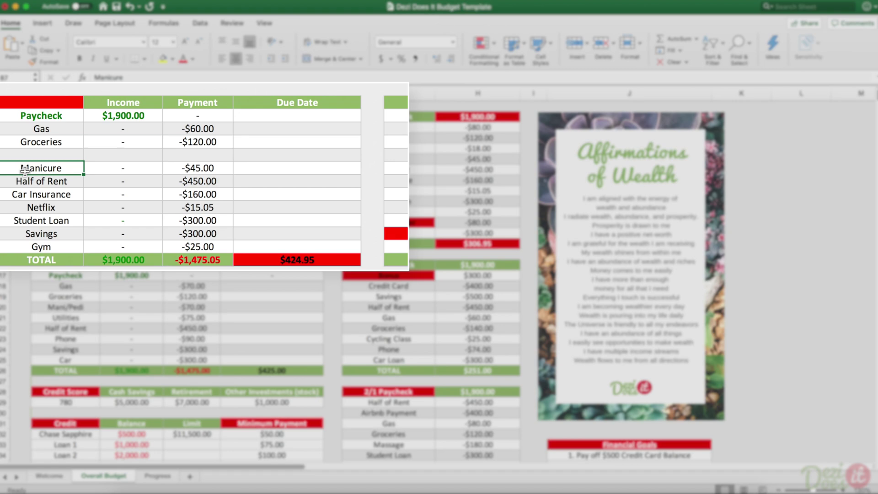
text(Haircut)
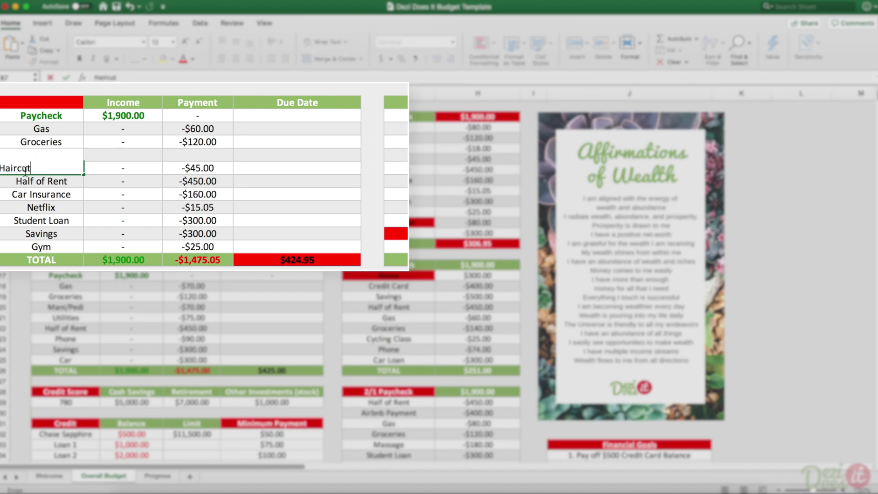
key(Return)
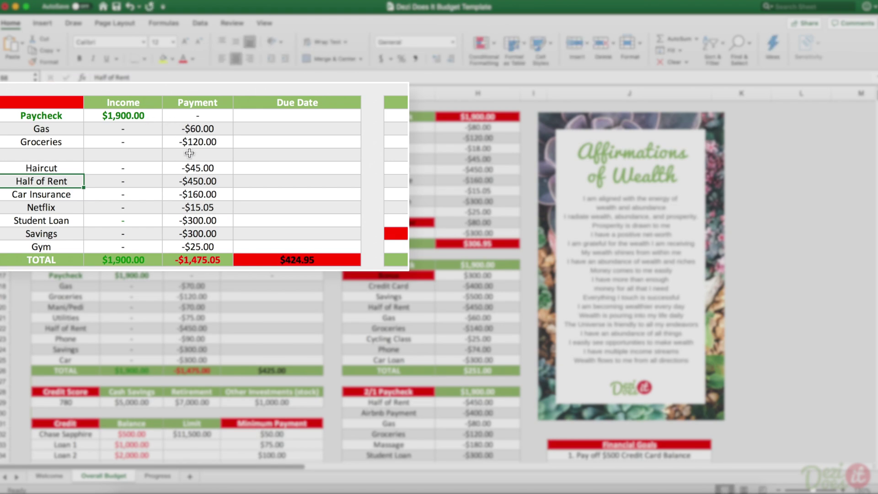
click(192, 167)
text(-30)
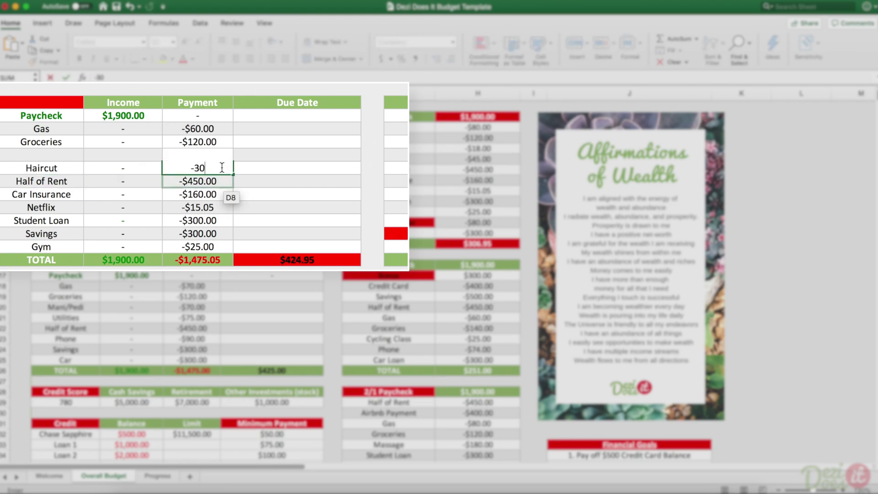
key(Return)
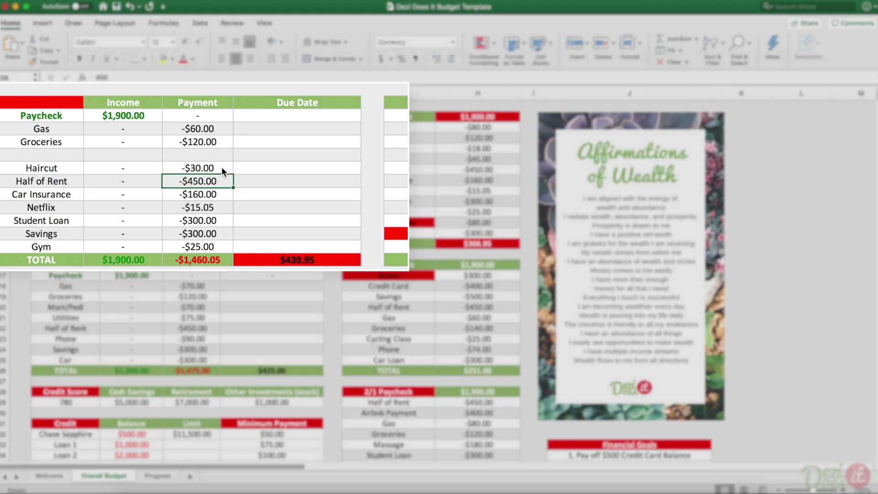
Set Half of Rent to -$600.00 and Netflix to -$17.00, leaving $288.00
text(-)
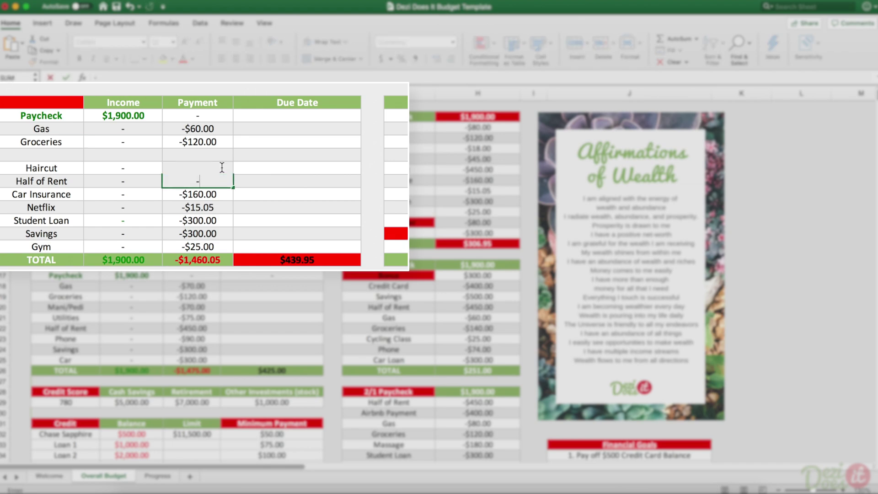
text(600)
key(Return)
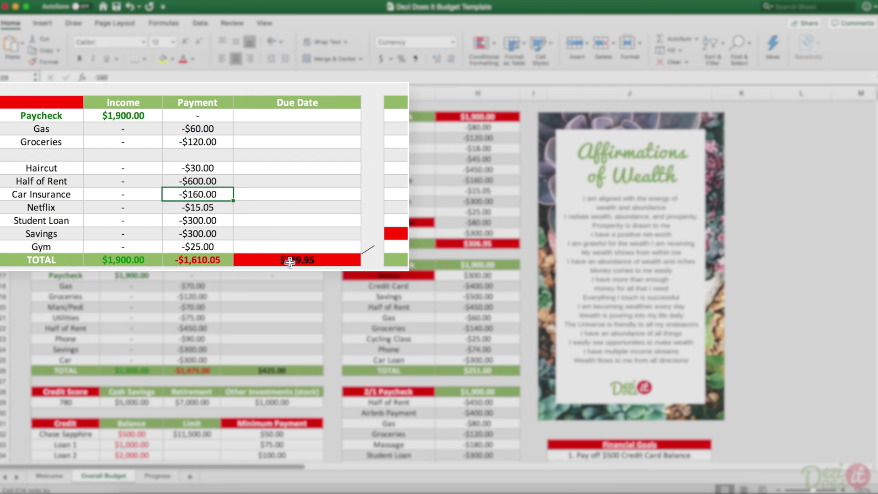
mouse_move(292, 261)
click(196, 212)
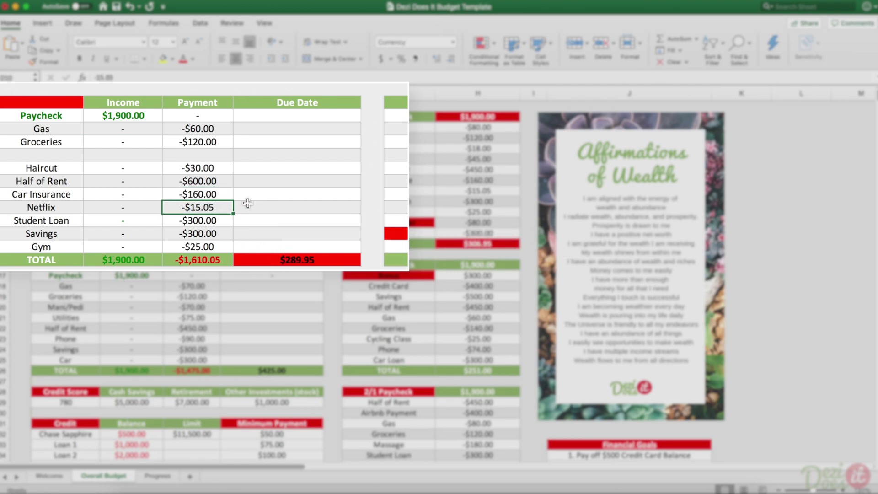
text(-1)
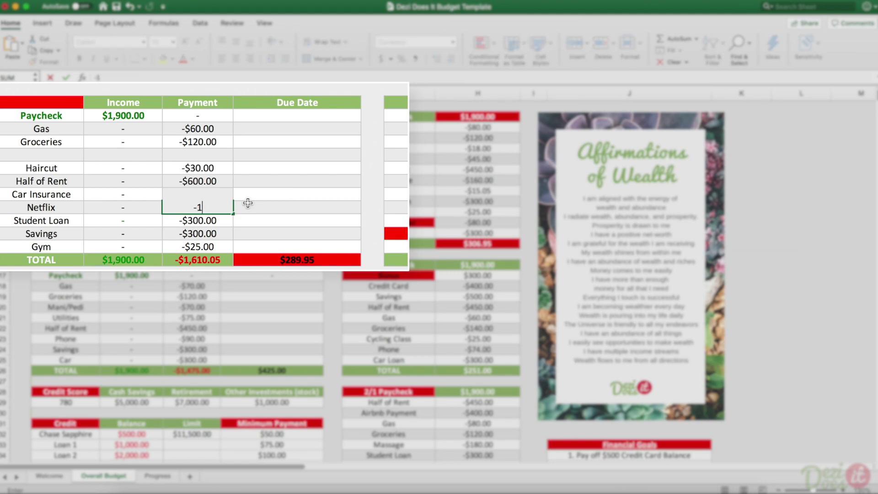
text(7)
key(Return)
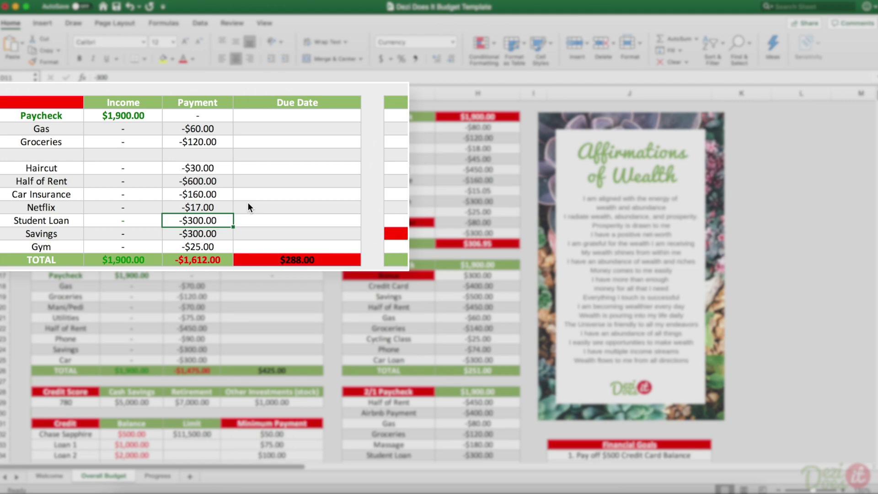
Give Netflix a due date of 1-Oct, entered as 10/1
click(259, 207)
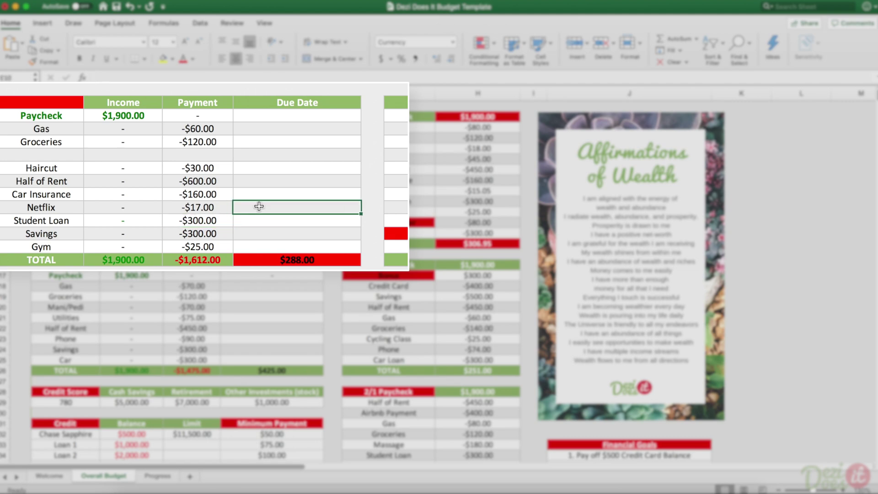
text(1)
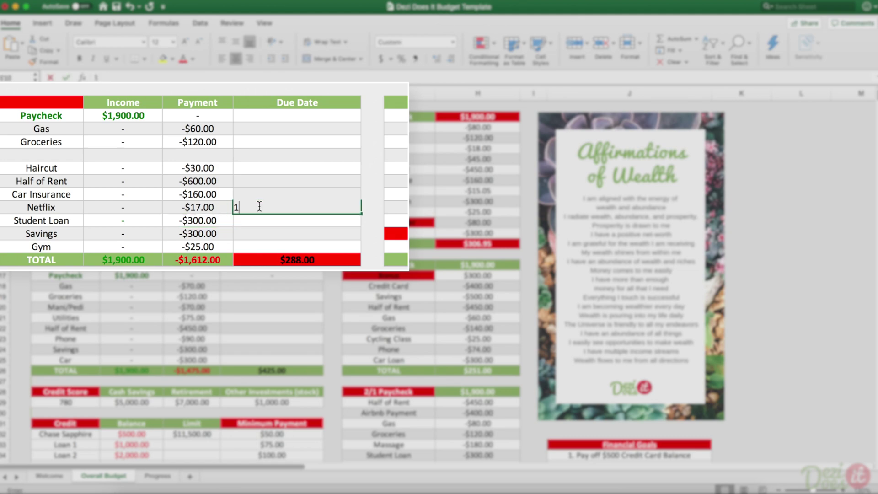
text(0/1)
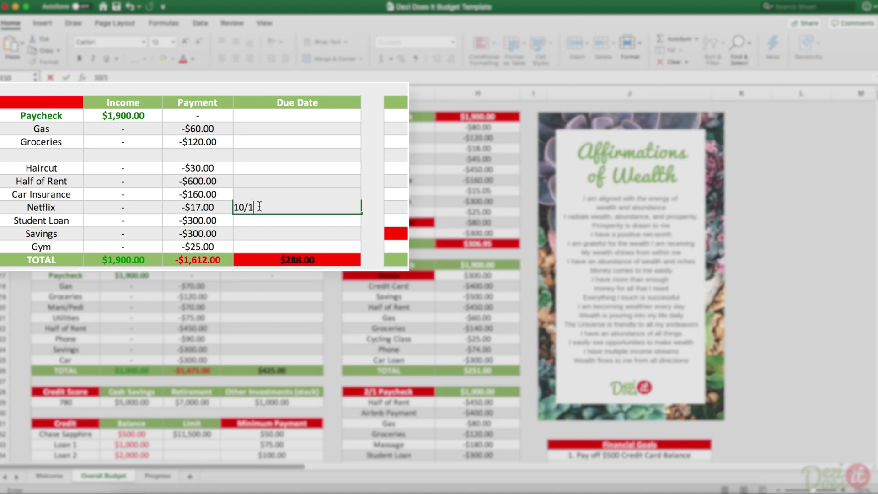
key(Return)
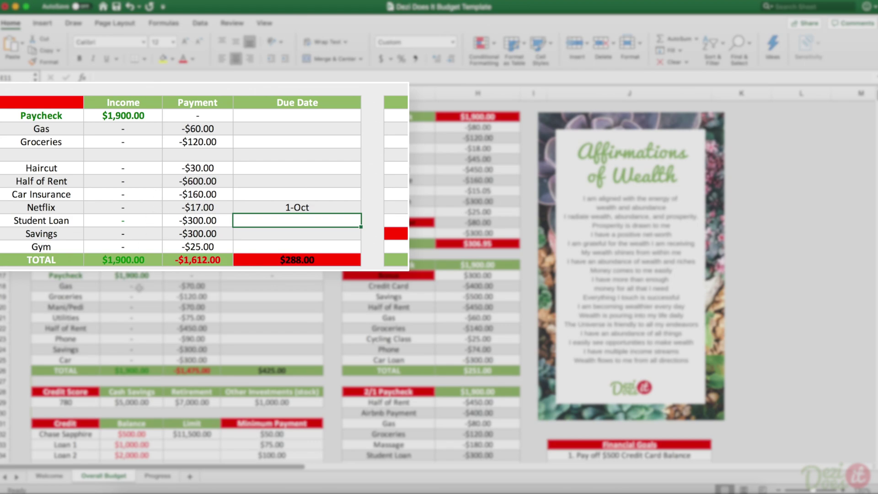
In the second paycheck table, set Gas -$60.00, Groceries -$100.00 and Half of Rent -$600.00
click(192, 286)
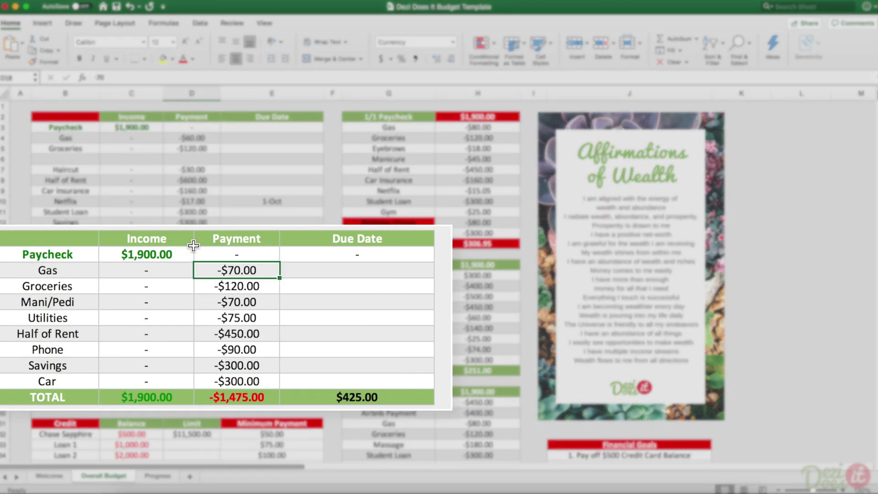
text(-60)
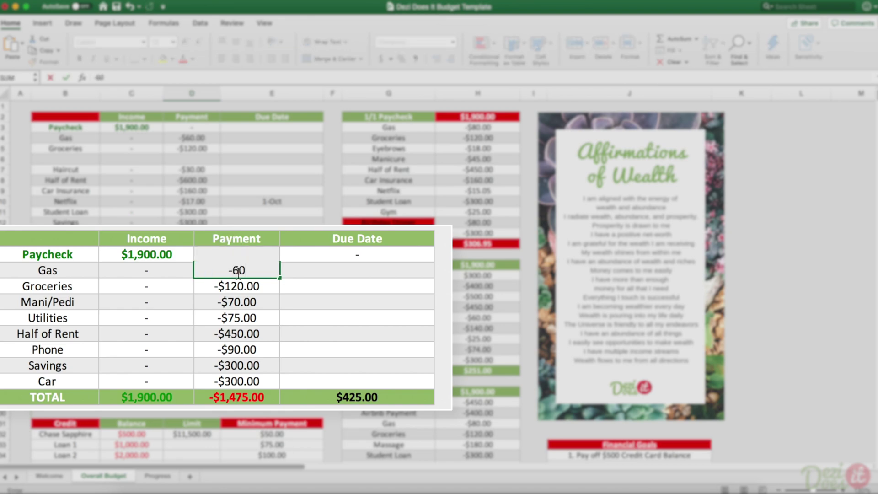
key(Return)
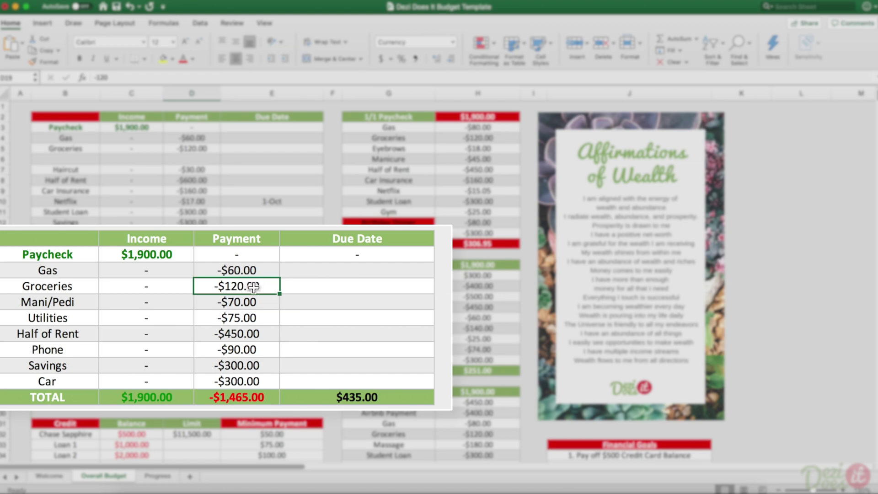
text(-$1)
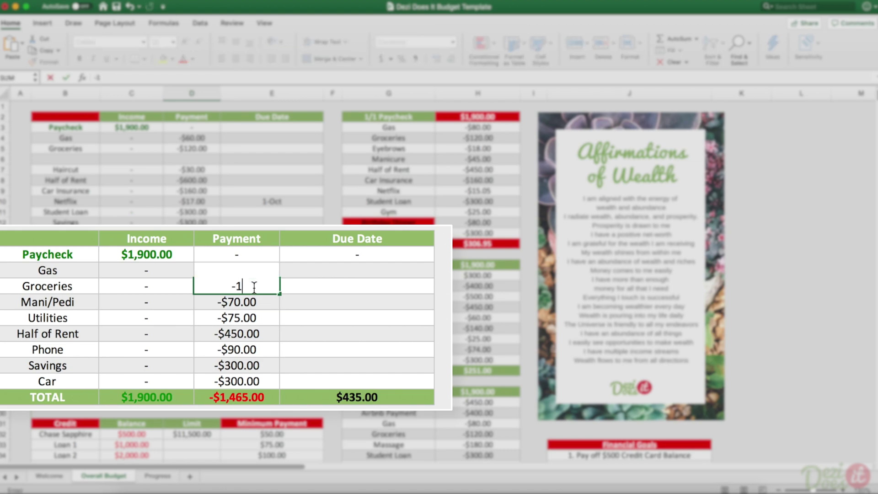
text(00)
click(71, 305)
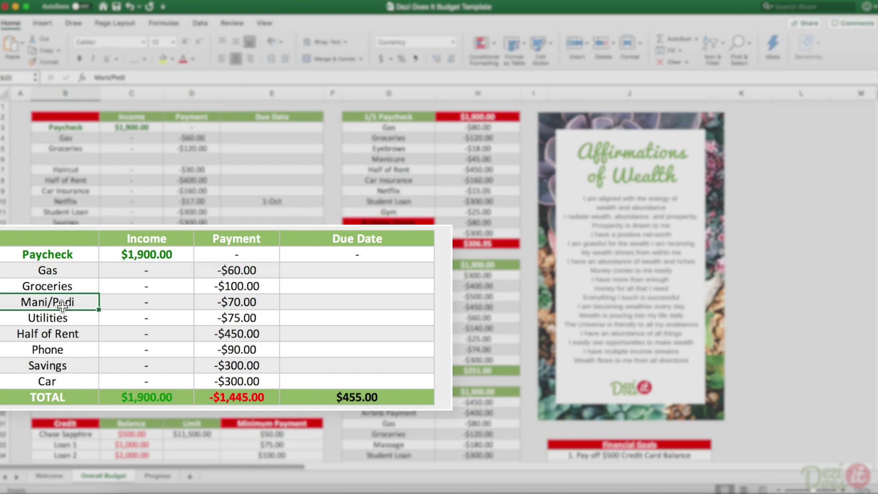
click(240, 306)
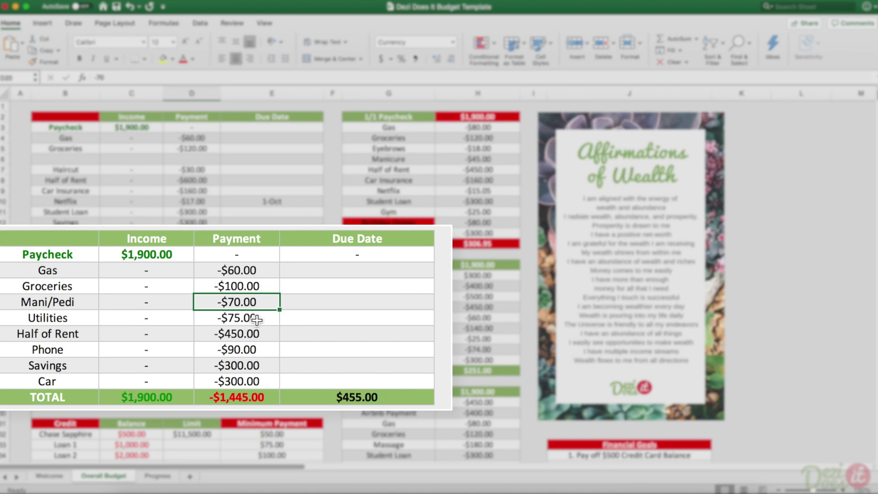
click(257, 317)
click(256, 334)
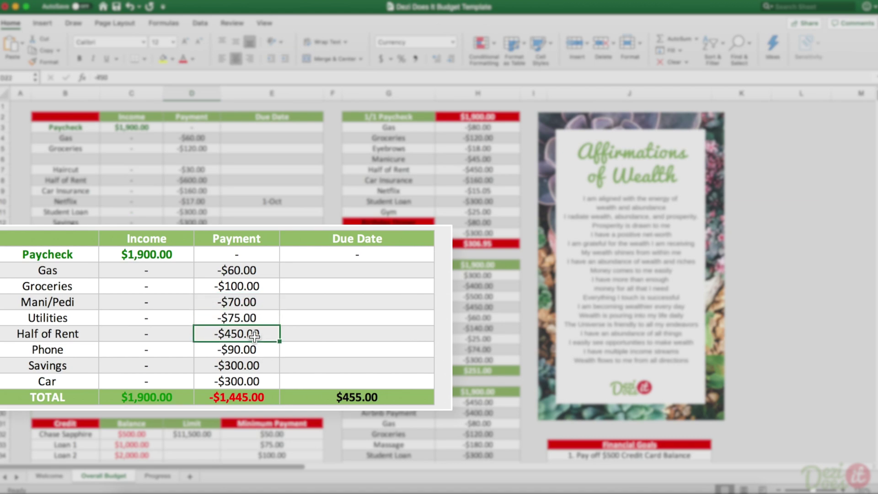
double_click(254, 336)
text(-)
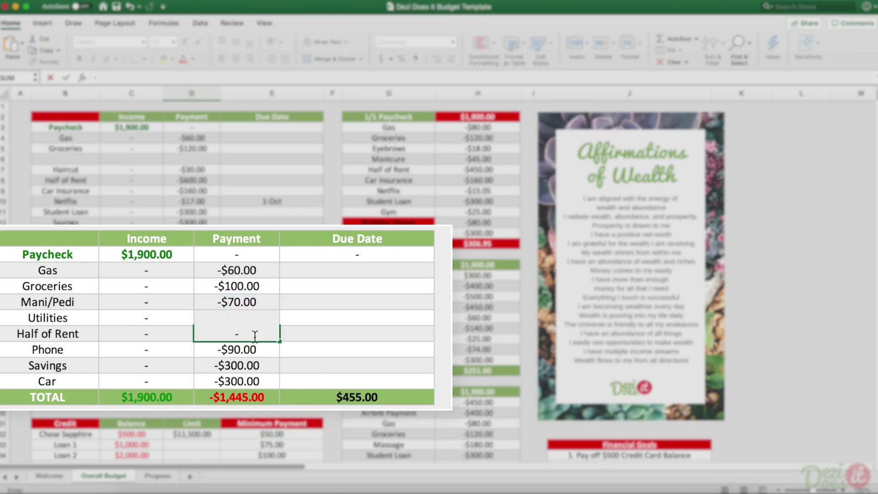
text(600)
key(Return)
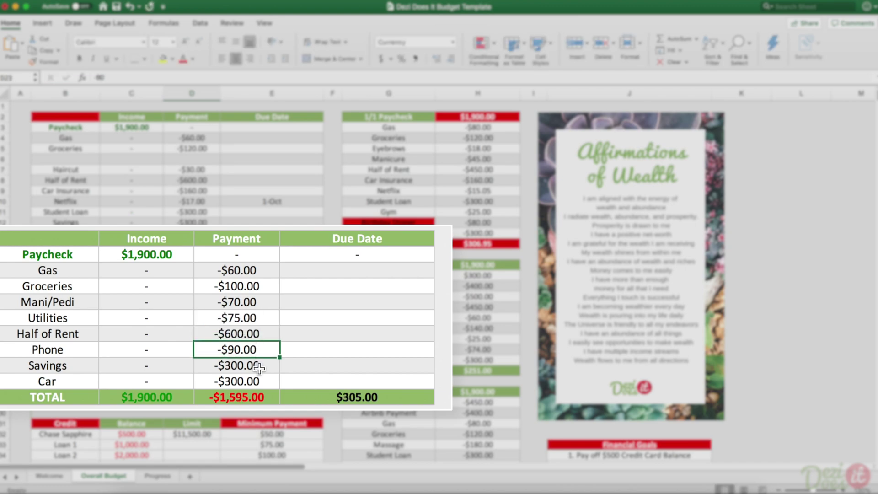
Check the TOTAL row SUM formulas for income, payments and remaining balance
click(161, 397)
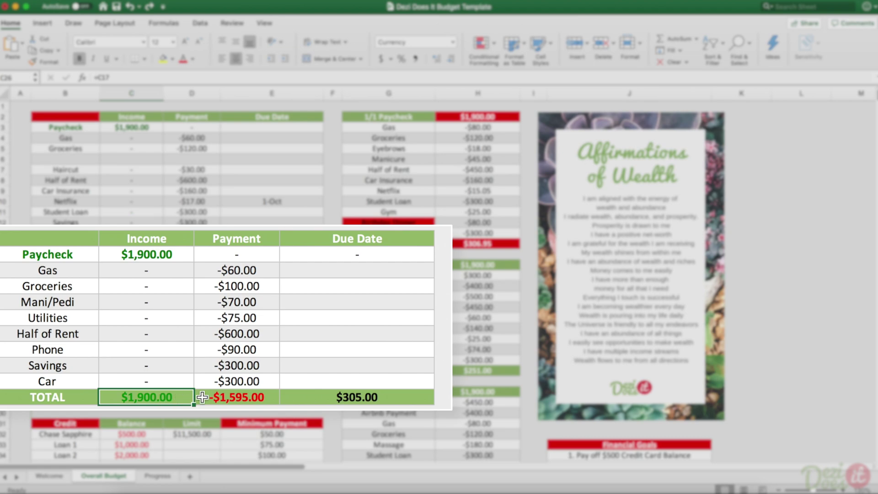
click(232, 397)
double_click(232, 397)
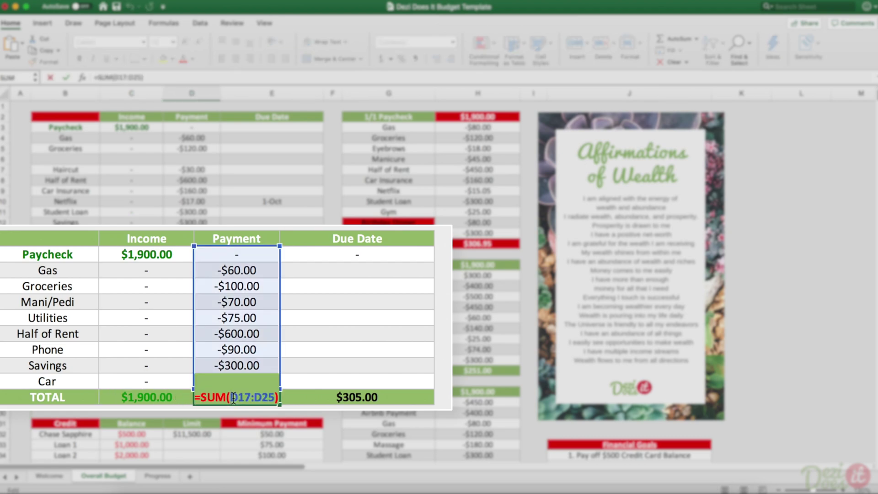
key(Return)
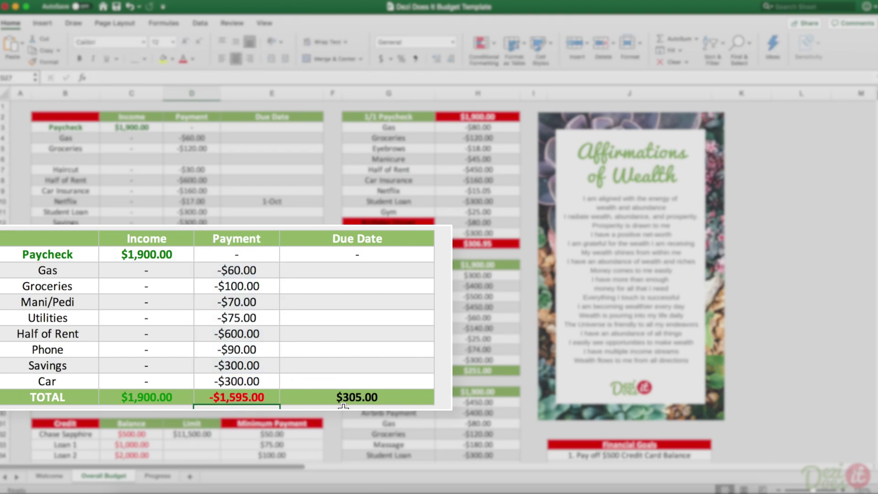
click(347, 397)
Scroll to the Credit Score, Credit and Net Worth tables and read their cell comments
scroll(264, 370, down, 5)
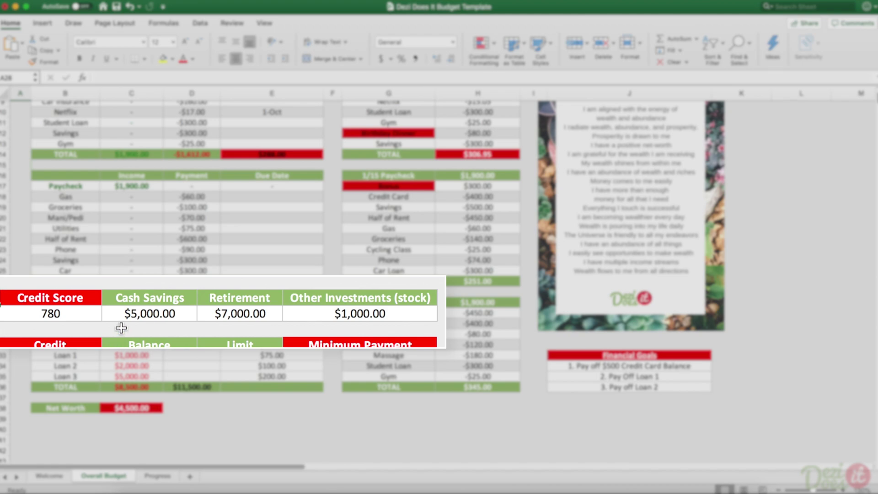
mouse_move(89, 302)
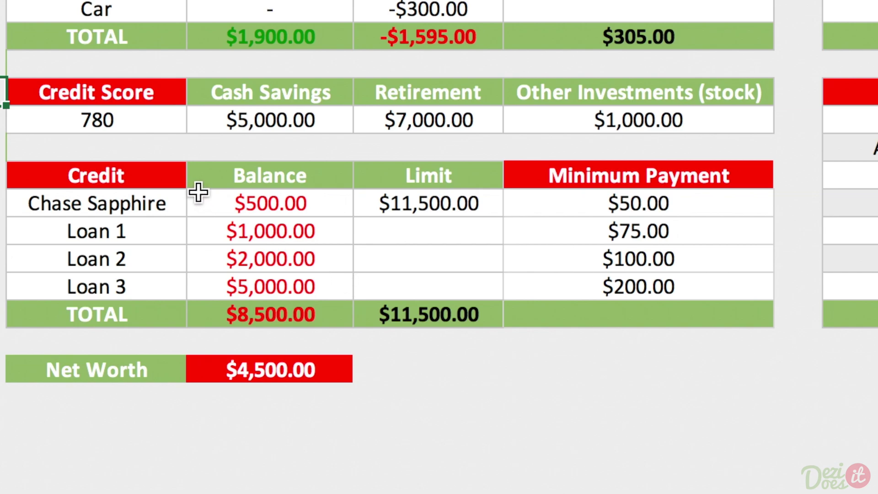
mouse_move(147, 173)
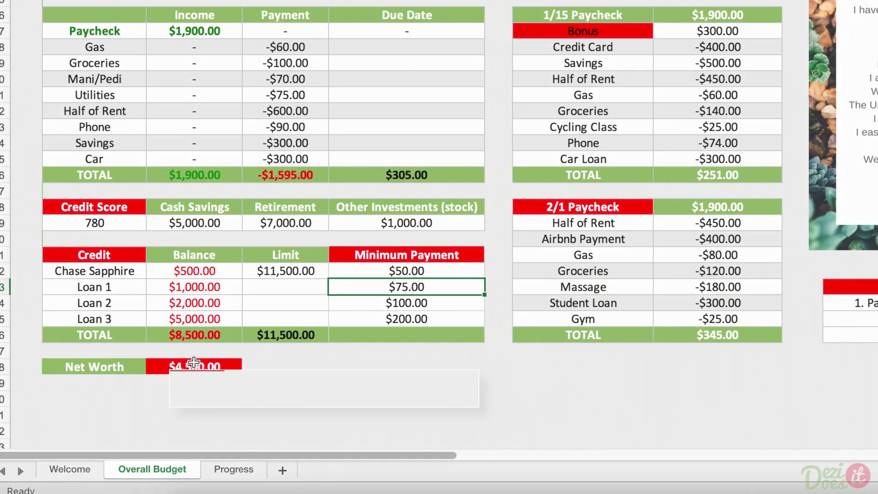
mouse_move(263, 370)
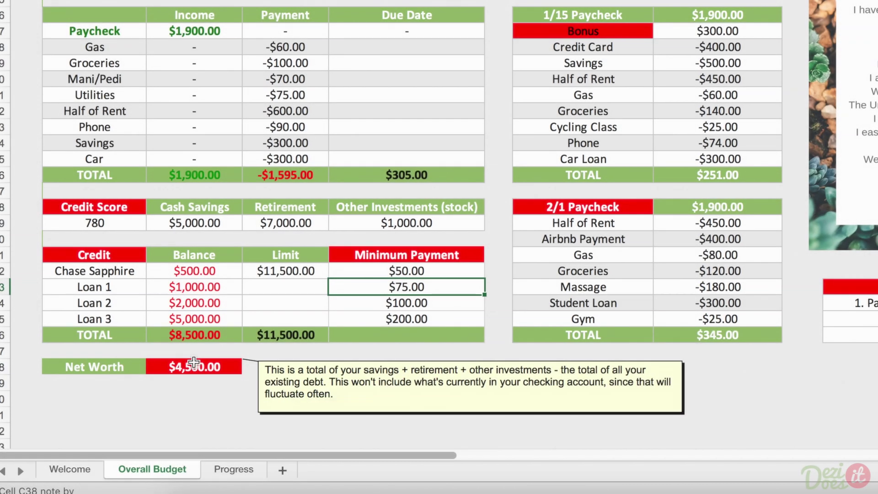
Change Cash Savings to $3,000.00 and clear the Other Investments amount
scroll(172, 275, up, 4)
click(172, 214)
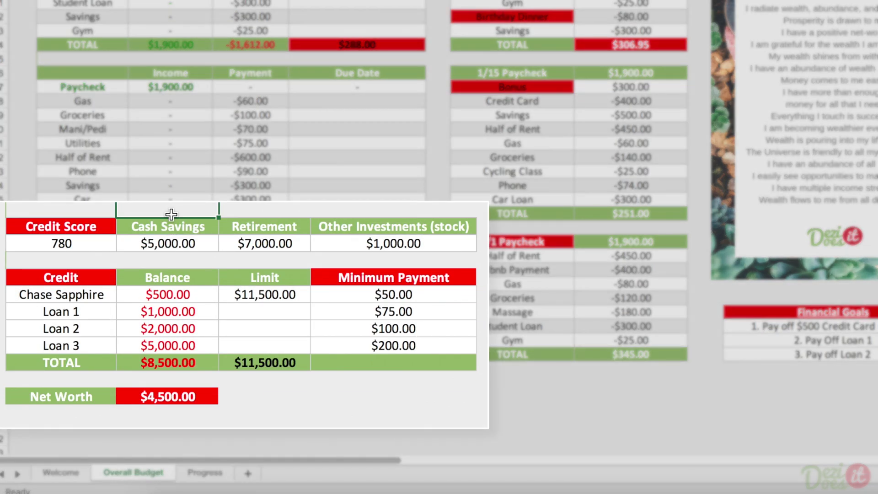
click(177, 240)
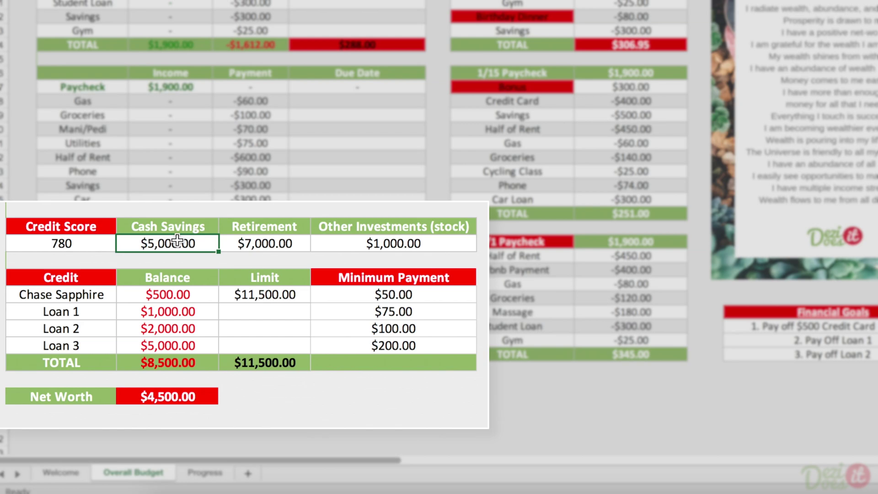
text(3000)
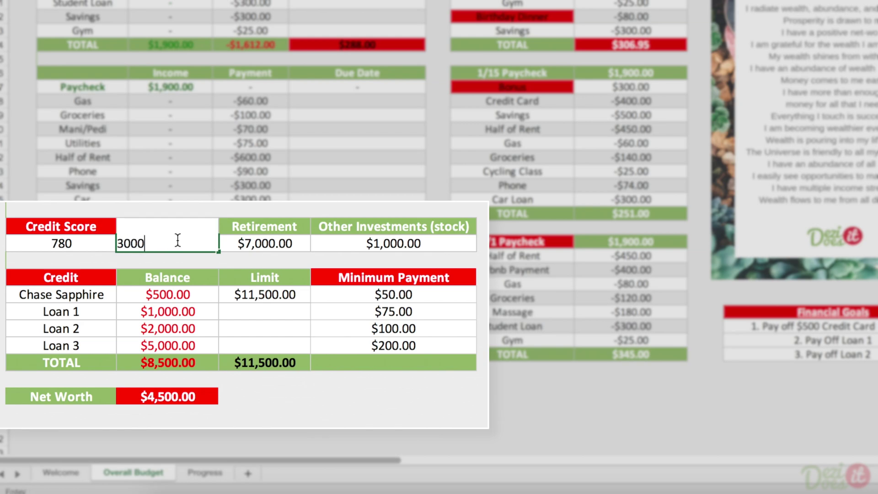
key(Return)
click(251, 244)
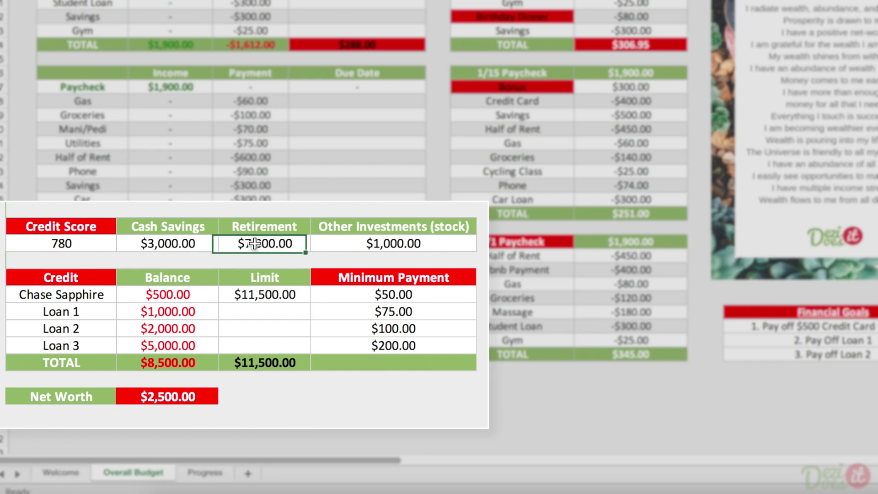
click(364, 249)
key(Delete)
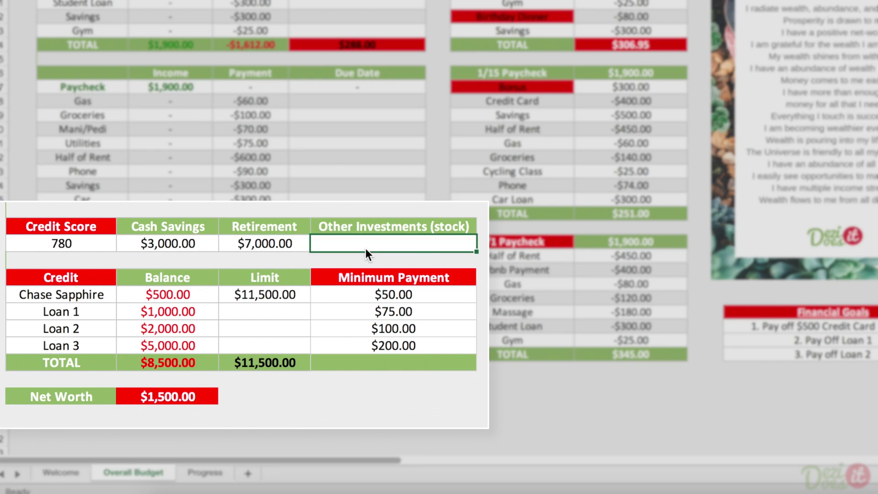
click(366, 258)
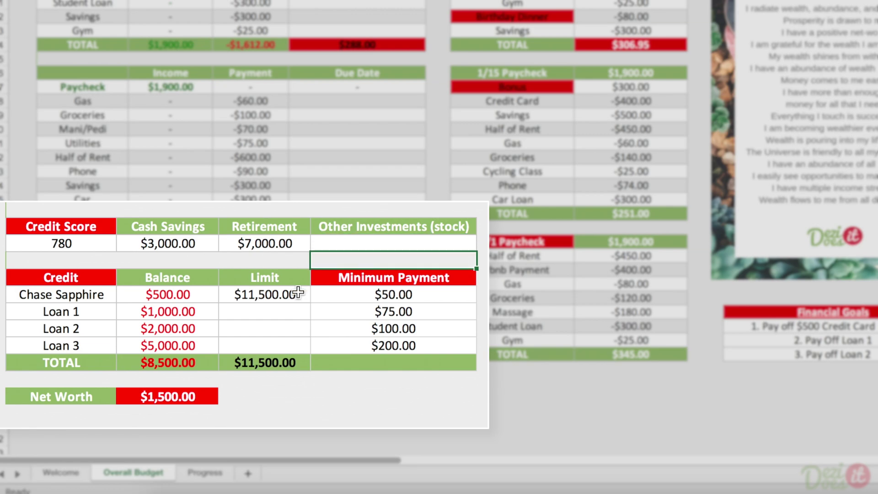
Set Chase Sapphire to $1,000 and Loans 1–3 to $6,000, $9,000 and $12,000
click(205, 295)
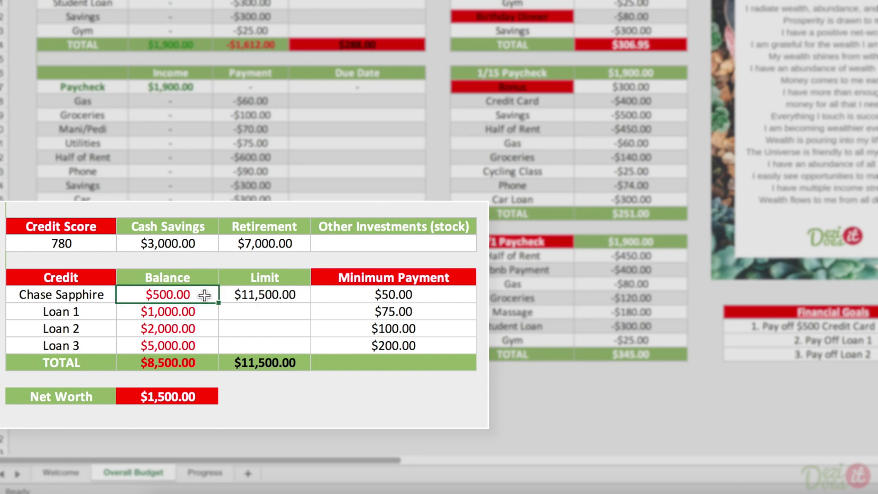
text(1000)
key(Return)
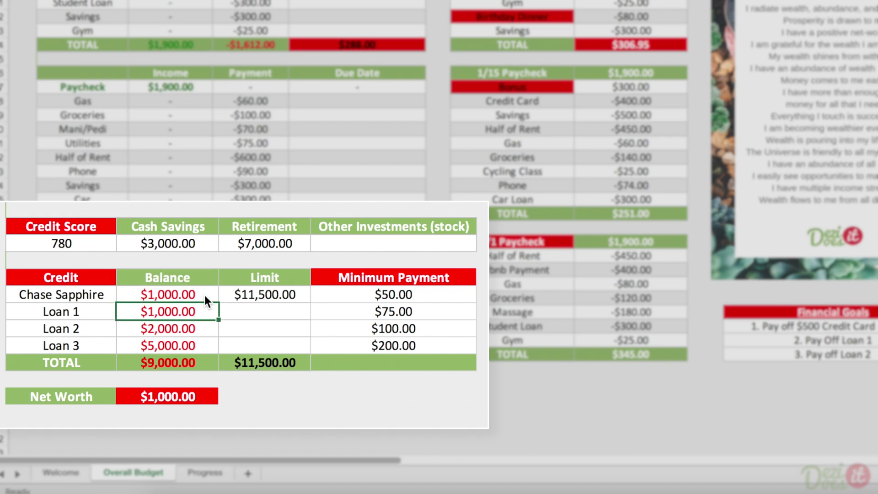
text(600)
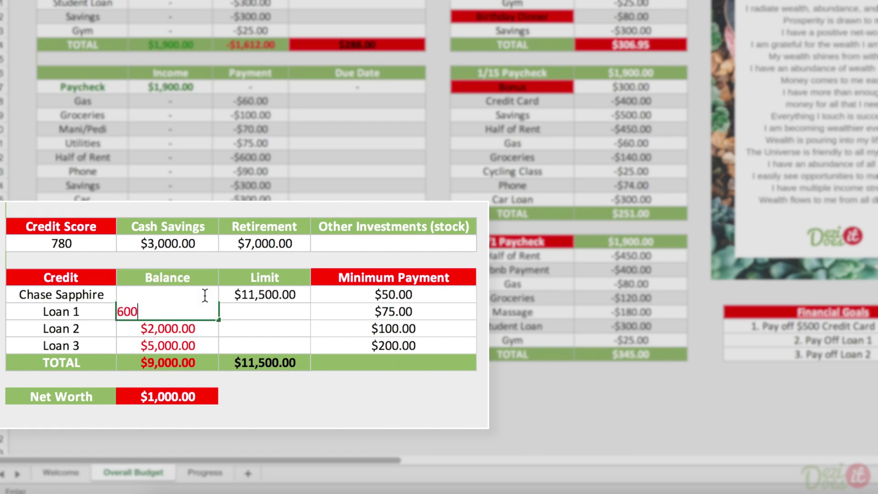
key(Return)
click(205, 306)
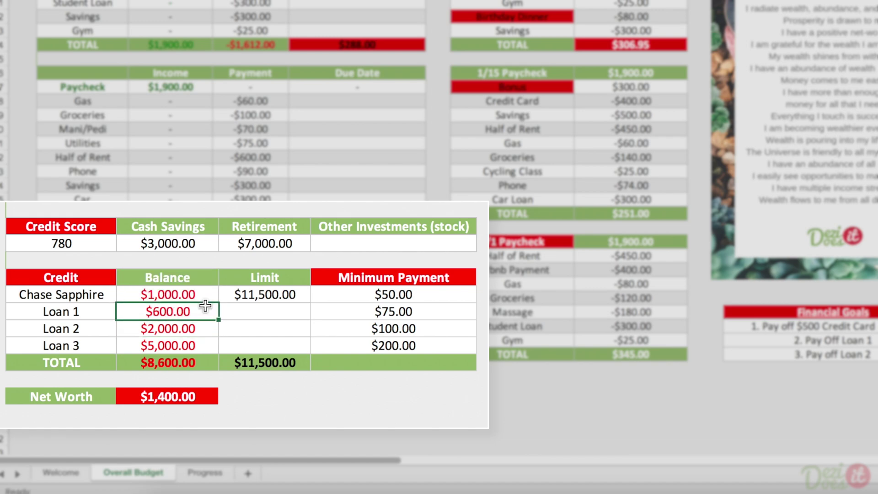
text(6000)
key(Return)
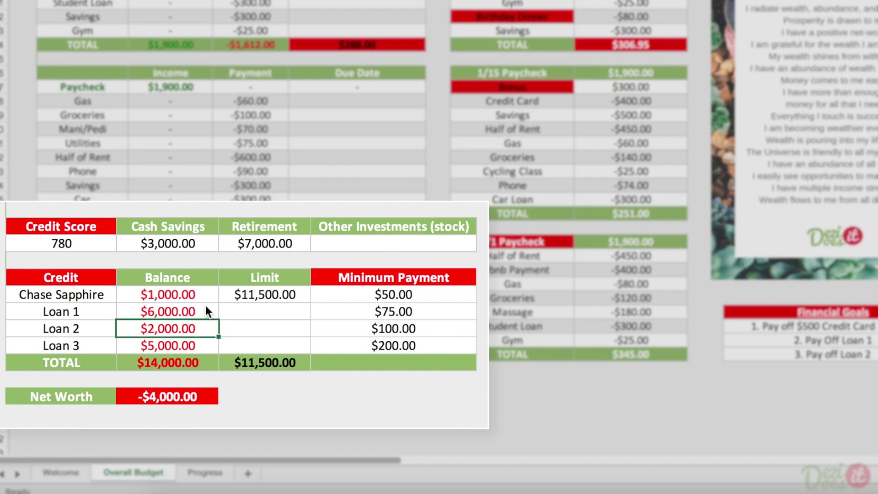
text(9000)
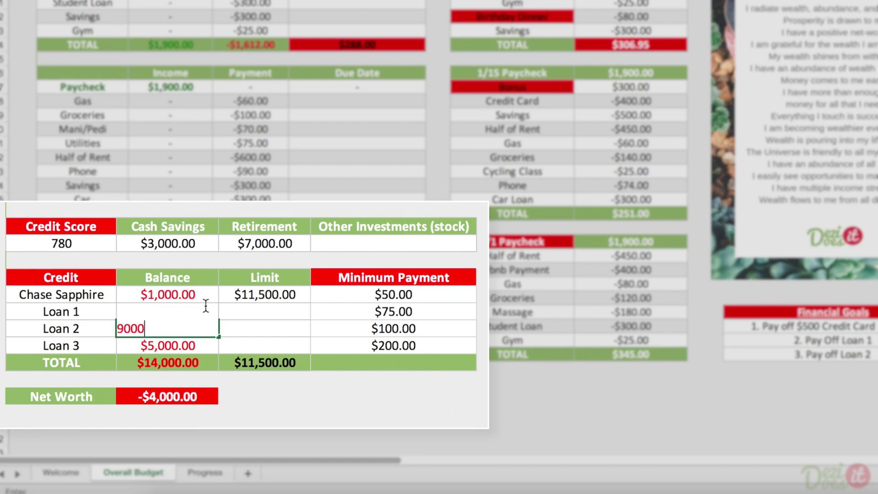
key(Return)
text(12)
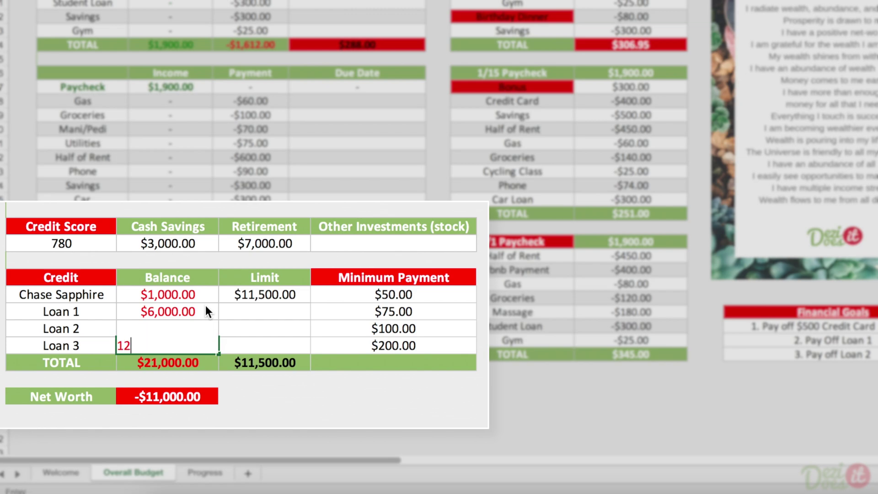
text(,00000)
key(Return)
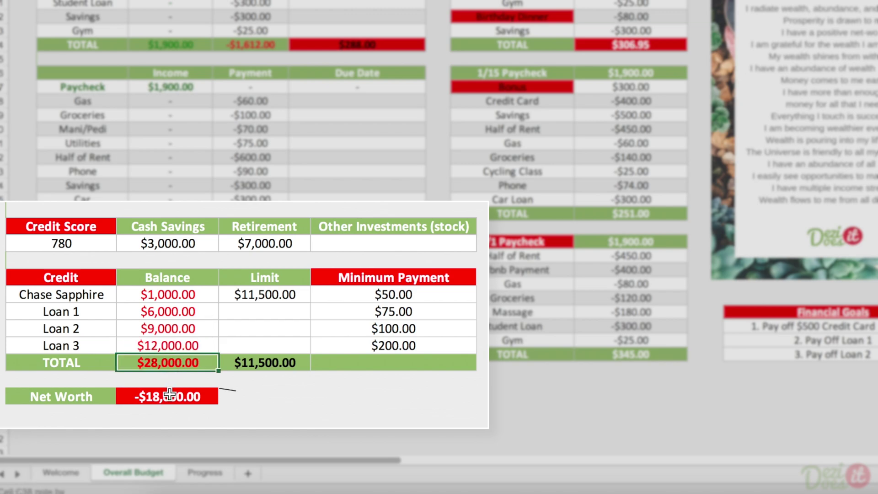
mouse_move(170, 394)
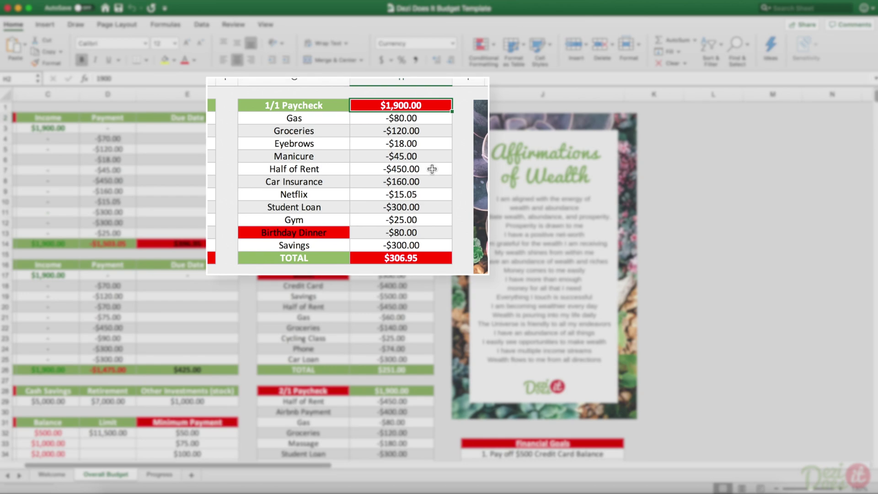
Clear the Manicure, Eyebrows, Gas, Groceries and Half of Rent expenses from the 1/1 Paycheck table
click(432, 170)
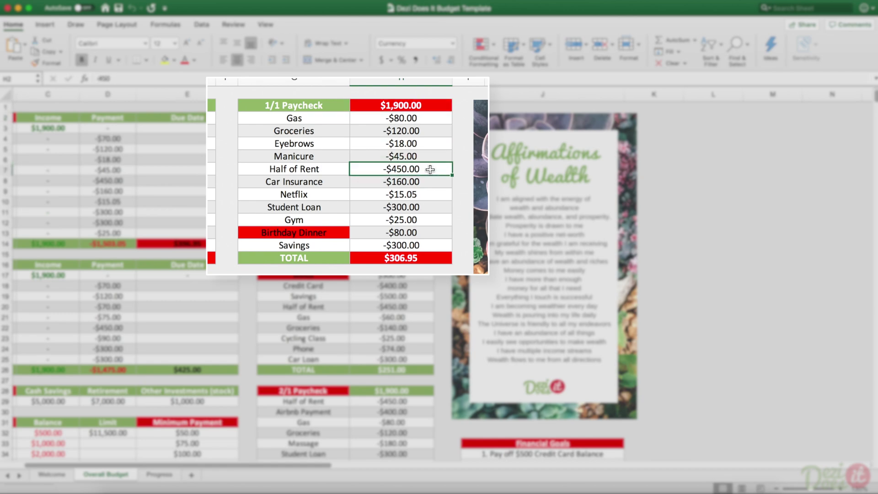
click(407, 156)
drag(406, 156, 322, 154)
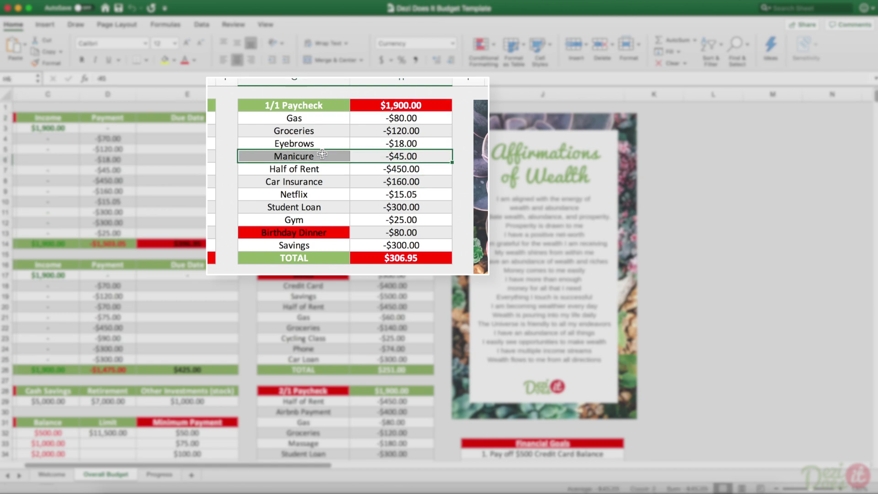
key(Delete)
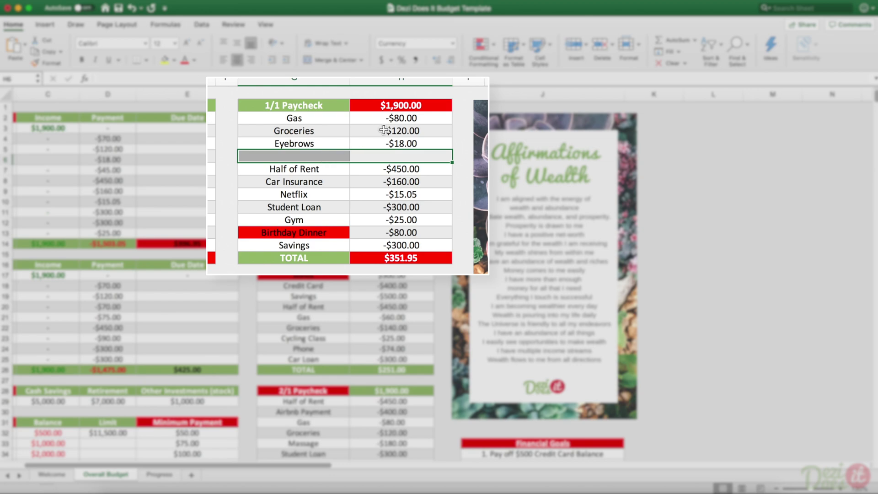
drag(393, 144, 318, 143)
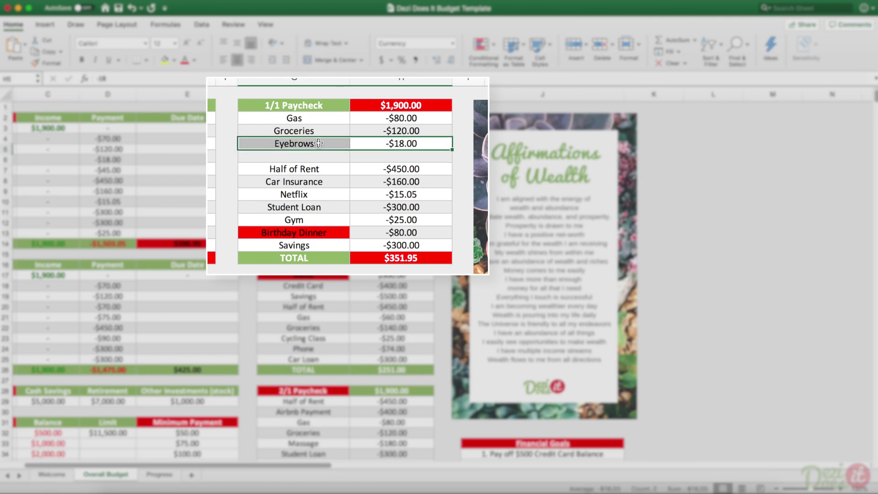
key(Delete)
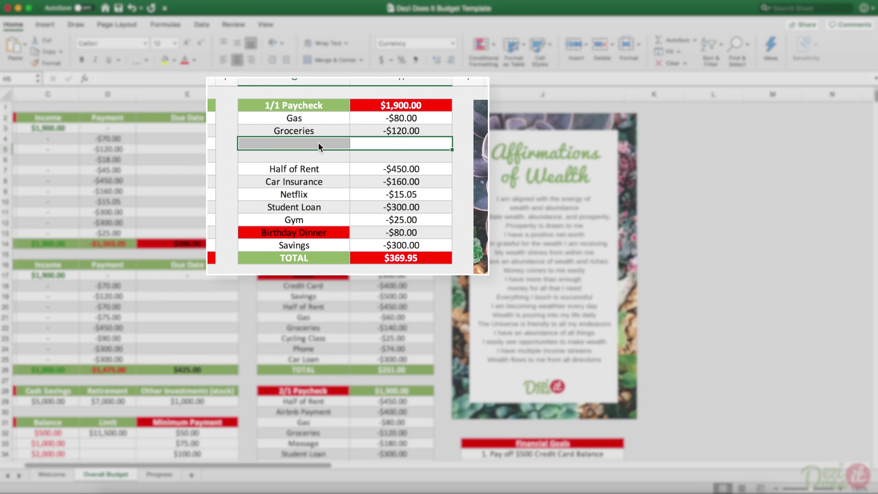
click(275, 118)
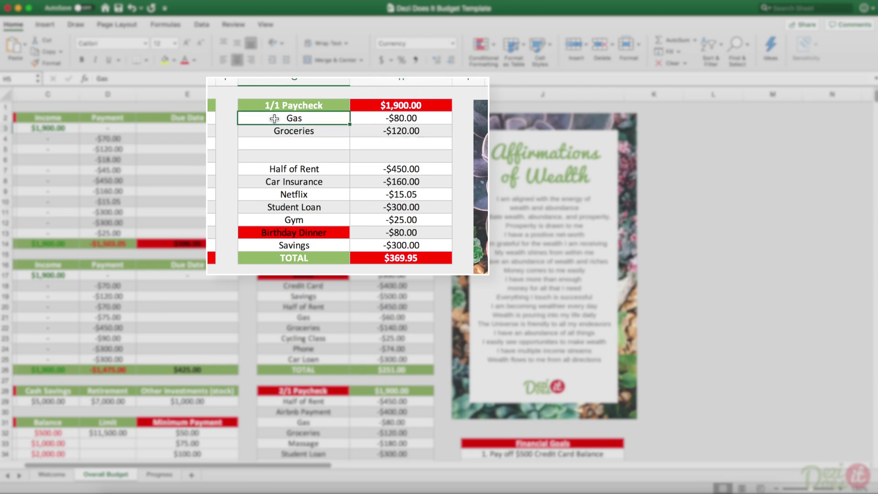
drag(275, 119, 429, 166)
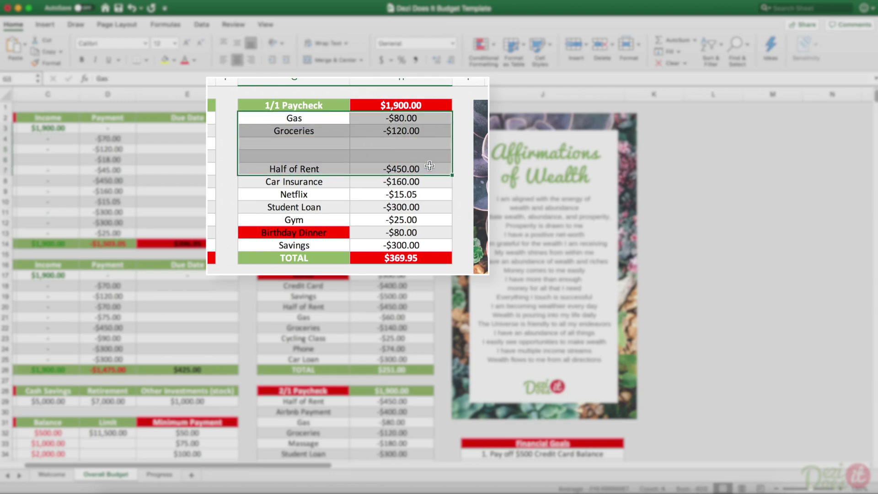
key(Delete)
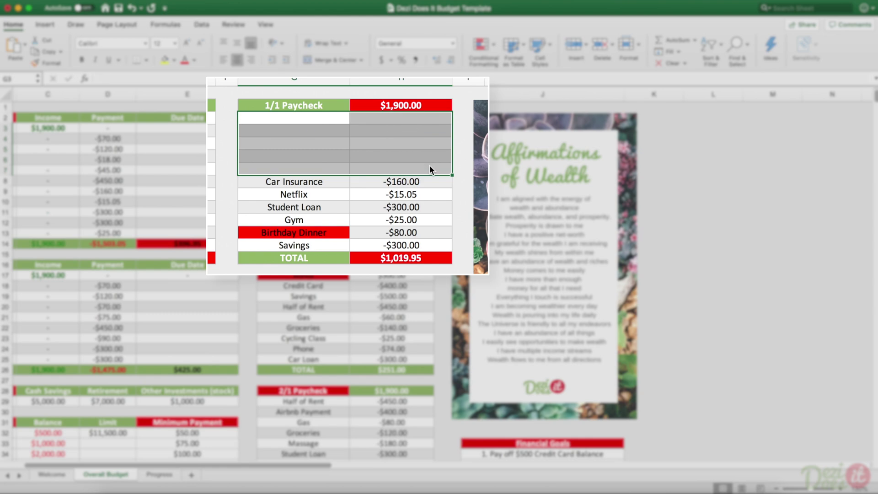
Change the 1/1 paycheck amount to $1,200.00
click(409, 103)
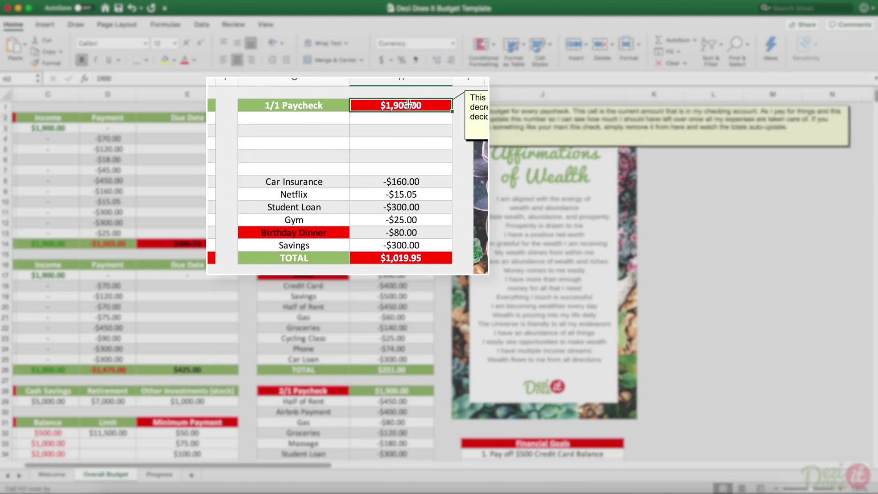
text(1200)
key(Return)
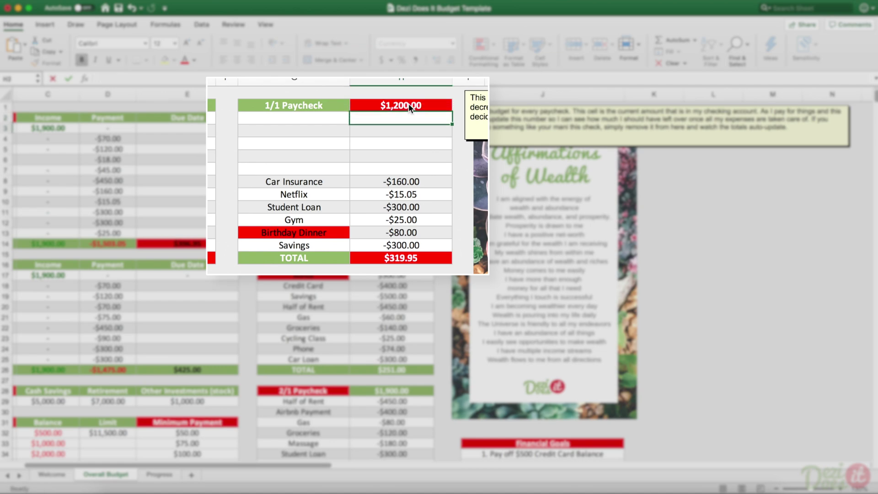
Add a Spending expense of -$200.00 above Car Insurance
mouse_move(444, 257)
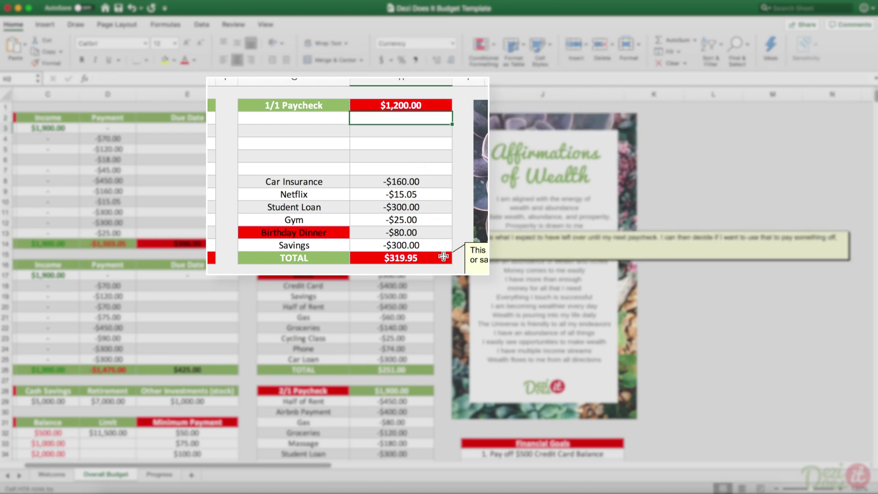
click(318, 166)
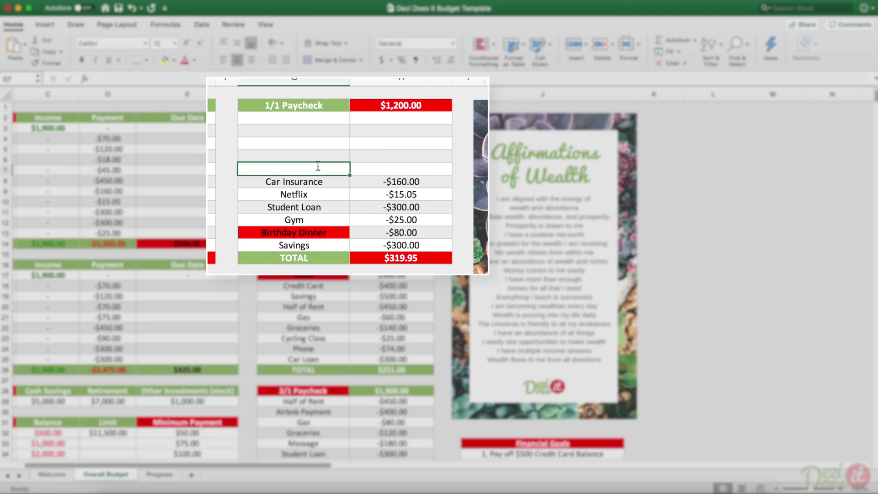
text(Spending)
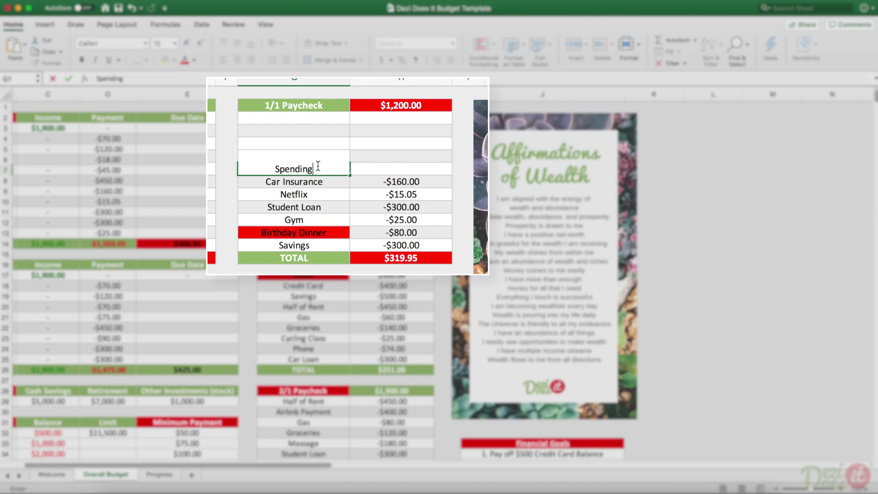
click(391, 169)
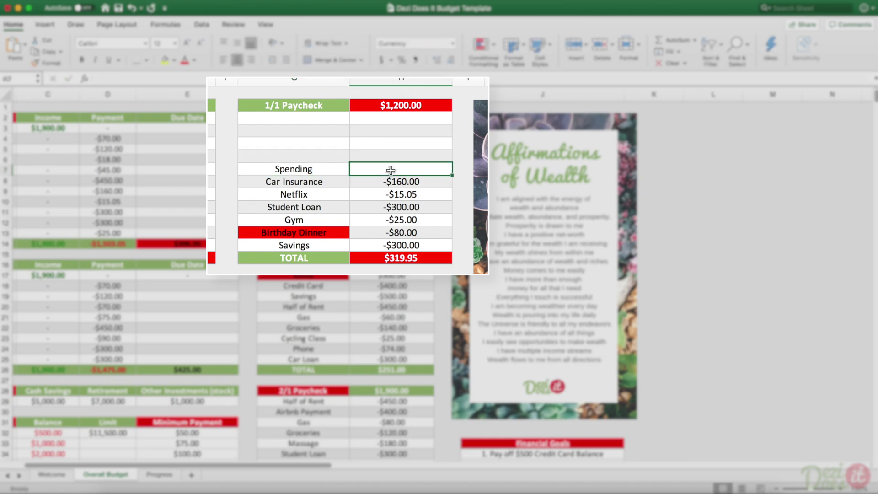
text(-200)
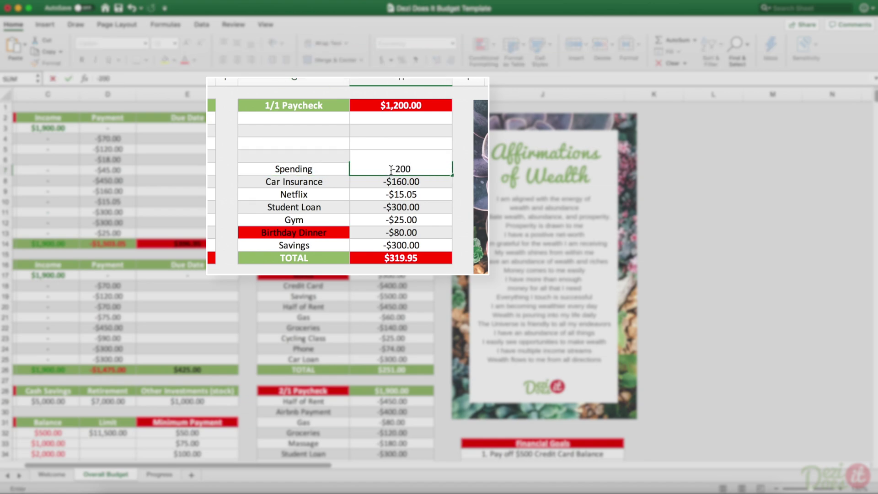
key(Return)
mouse_move(444, 257)
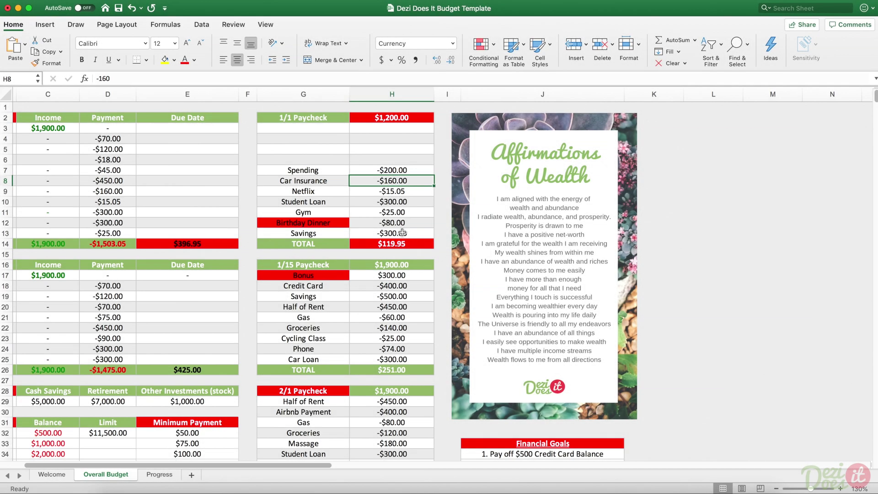
mouse_move(337, 222)
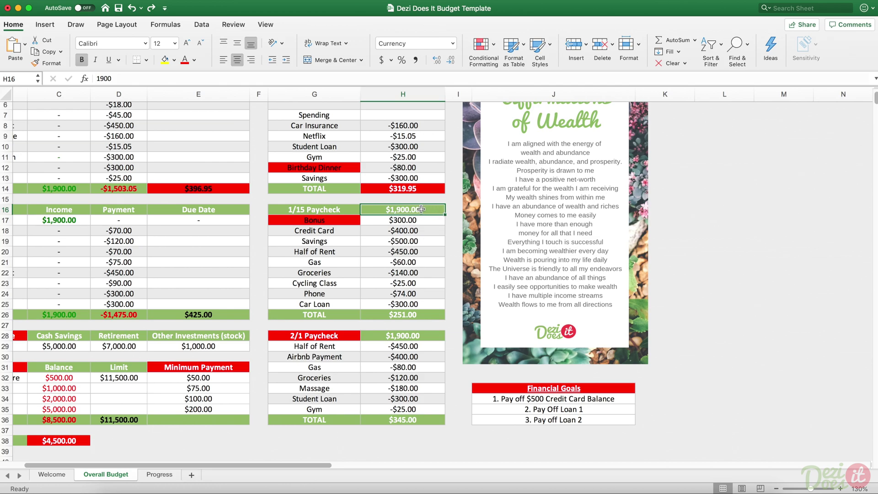
Replace the 1/15 paycheck amount of $1,900.00 with $700.00
mouse_move(350, 218)
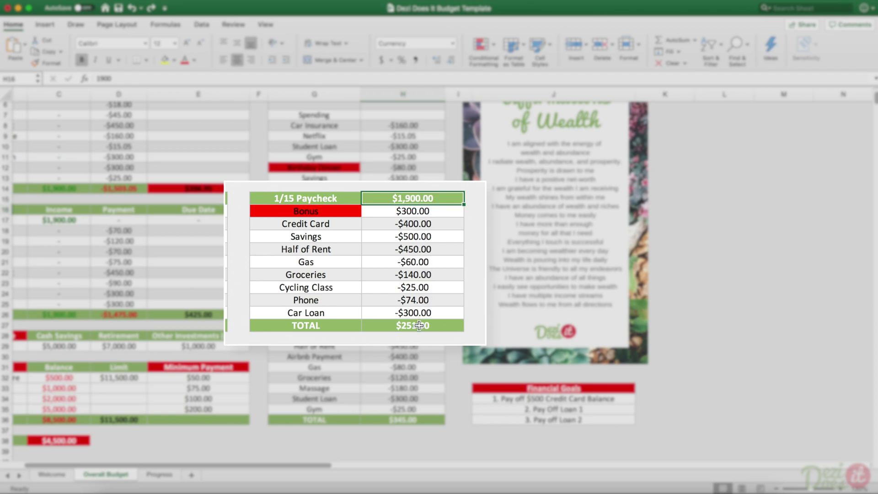
double_click(419, 326)
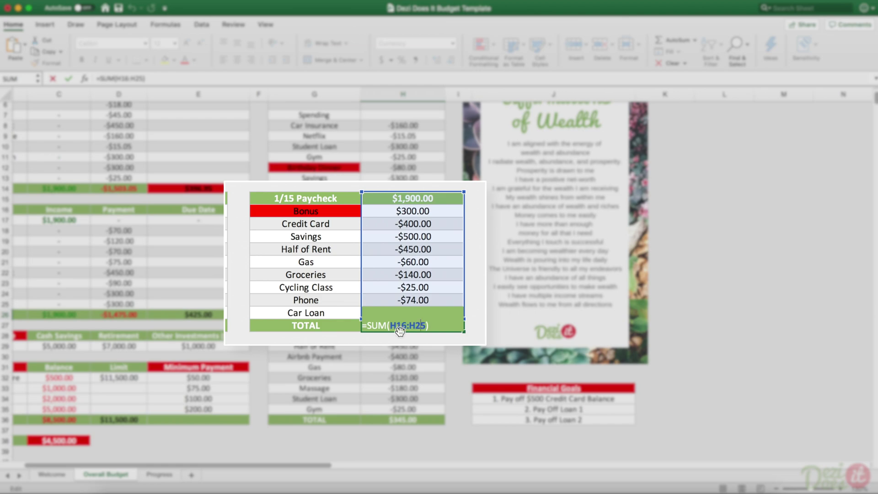
key(Return)
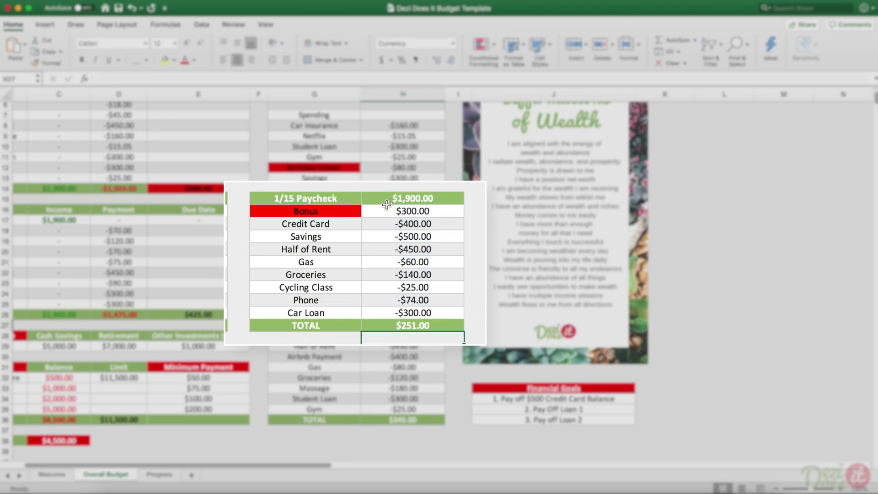
click(401, 200)
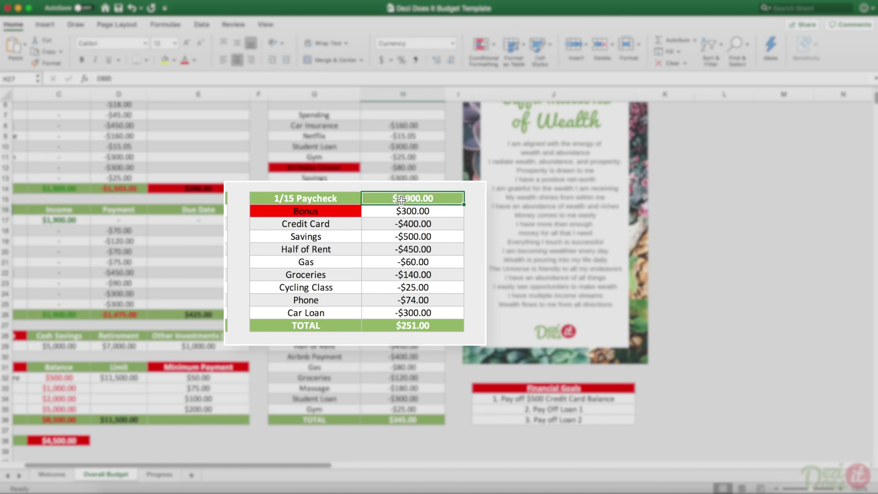
text(-)
key(BackSpace)
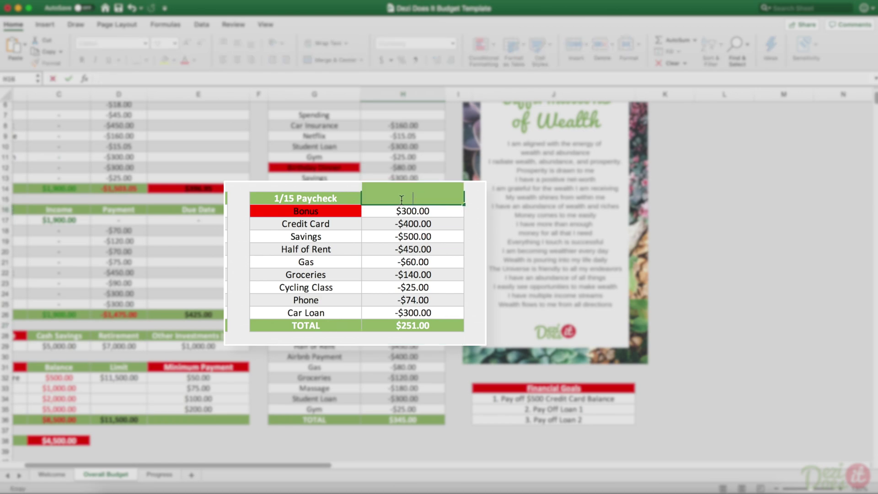
text(700)
key(Return)
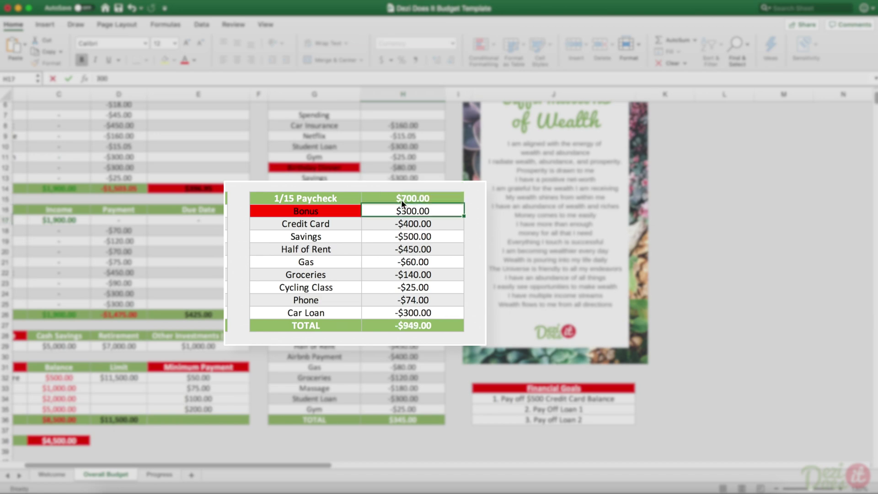
Clear the Bonus through Groceries entries from the 1/15 Paycheck table
drag(406, 211, 354, 271)
key(Delete)
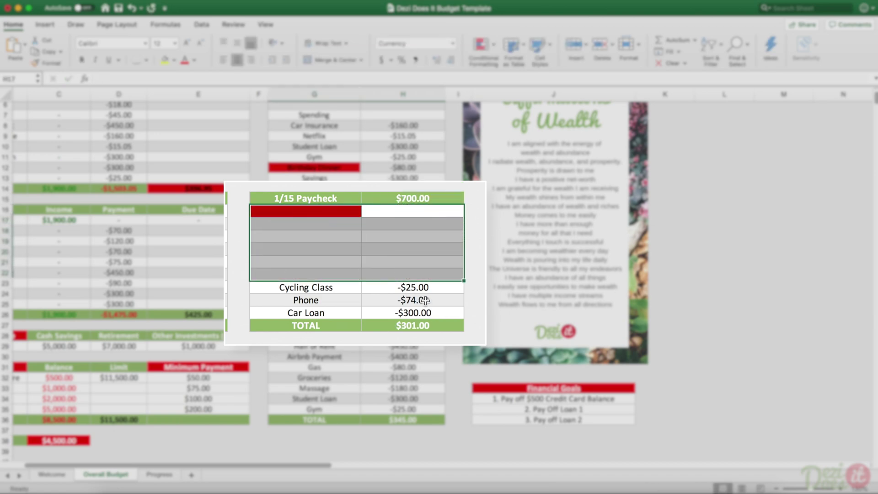
click(418, 198)
drag(421, 289, 421, 314)
click(423, 324)
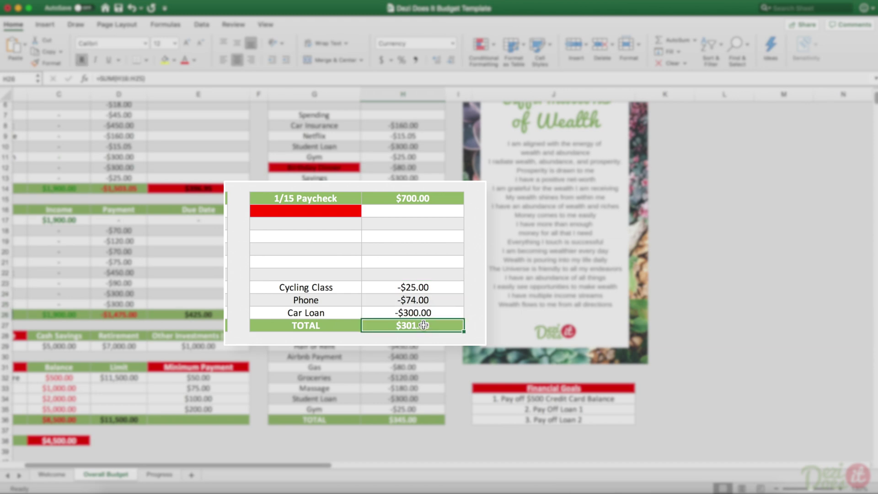
Add a Savings expense of -$200.00 above Cycling Class
click(349, 274)
text(Sav)
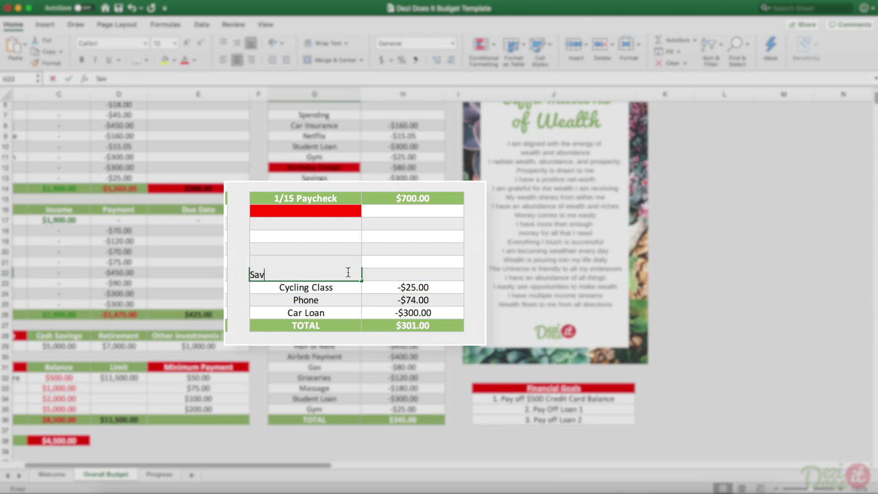
text(ings)
click(429, 275)
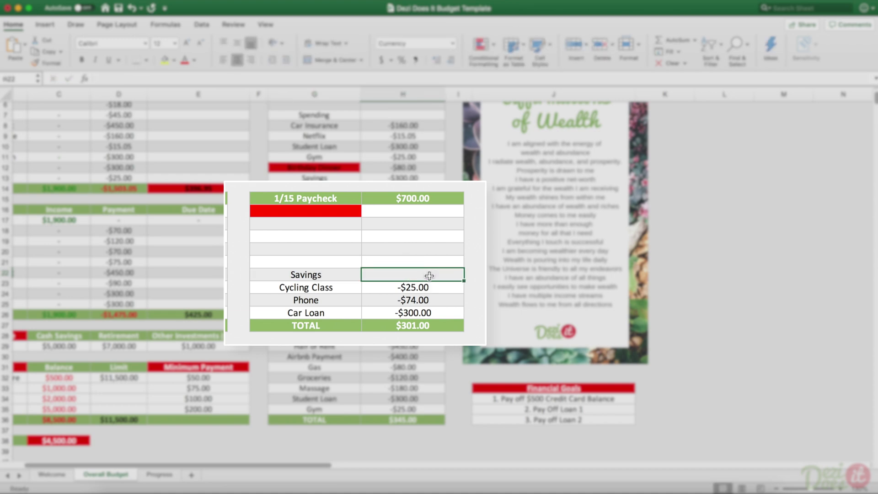
text(-200)
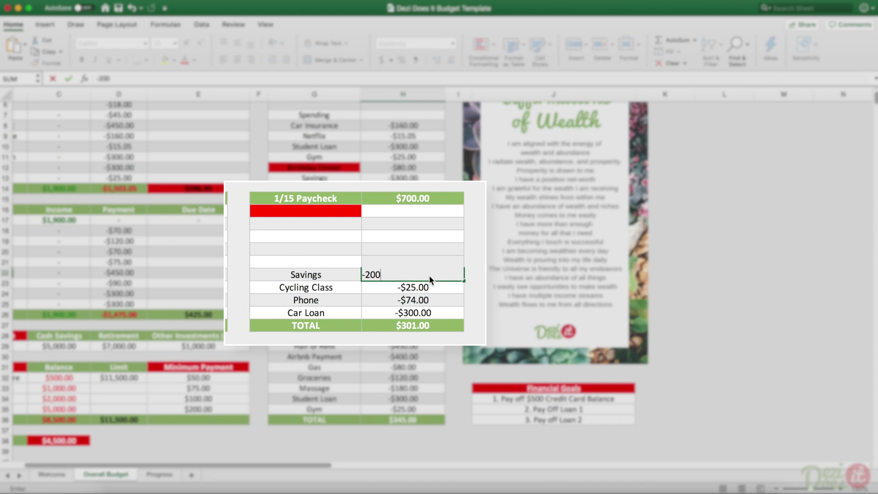
key(Return)
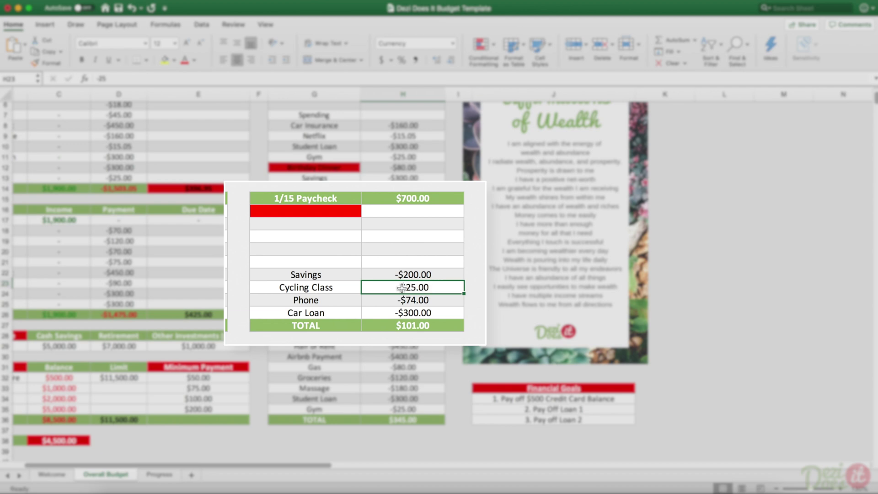
Remove the Cycling Class entry, leaving a TOTAL of $126.00
drag(401, 288, 341, 287)
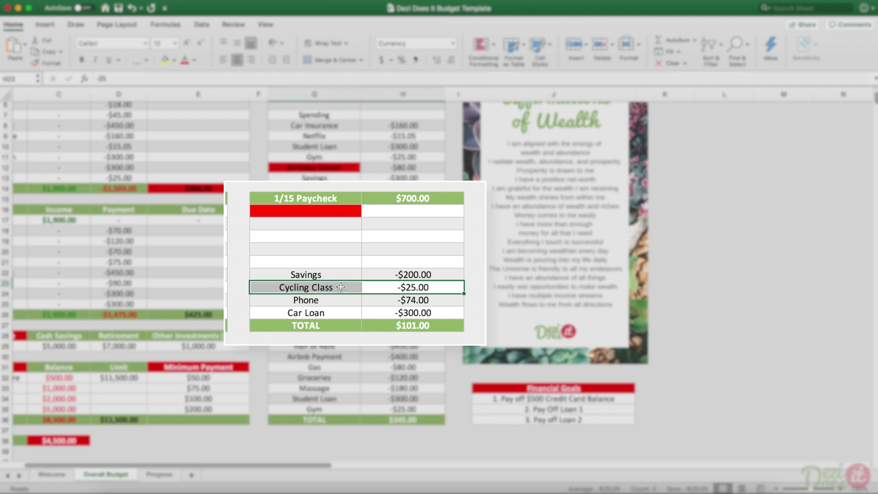
key(Delete)
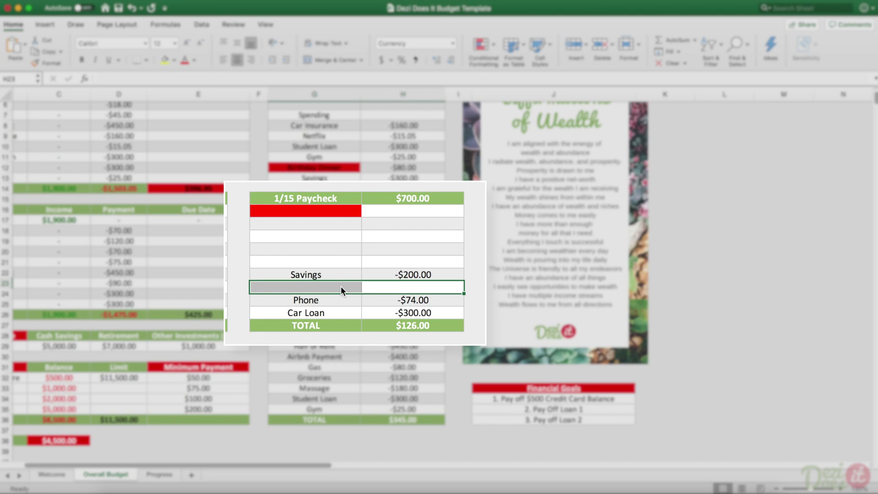
click(413, 325)
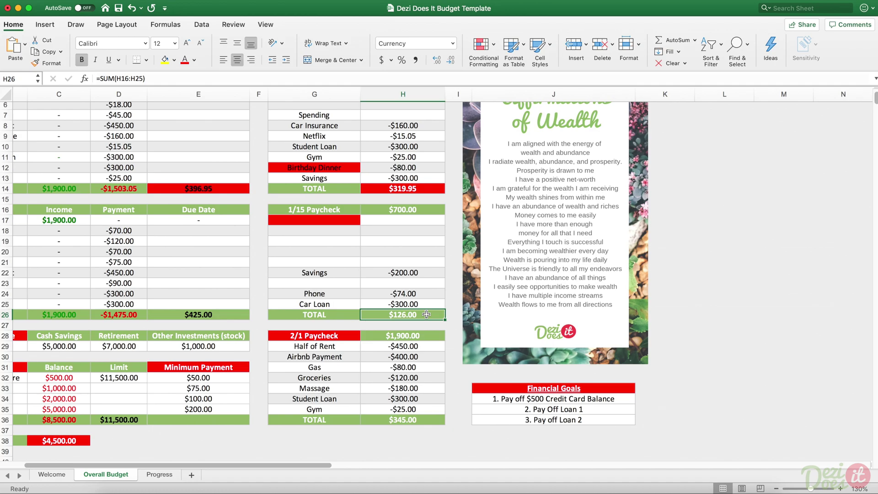
scroll(427, 314, up, 3)
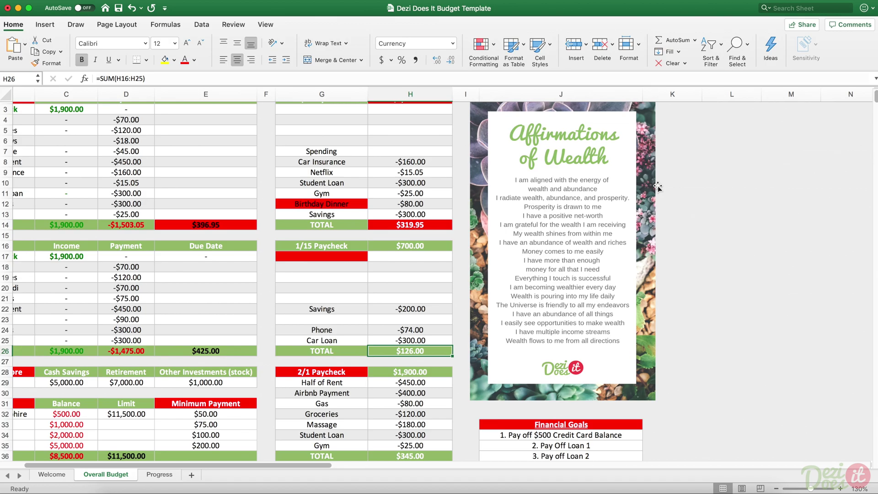
scroll(658, 186, down, 3)
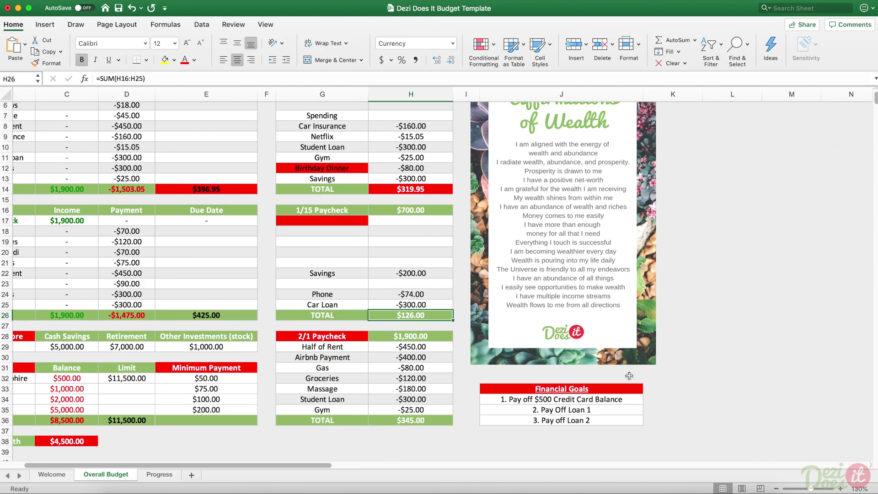
mouse_move(627, 390)
scroll(627, 390, right, 3)
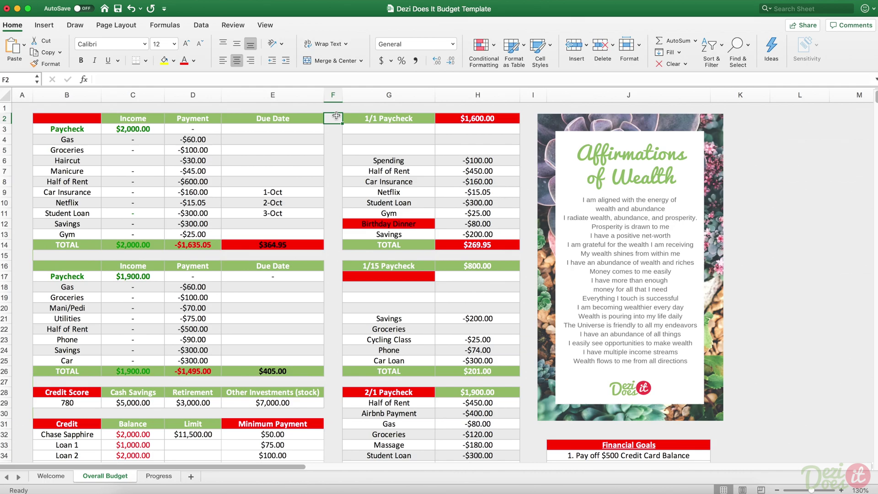
Delete the 1/1 Paycheck table in F2:I15, shifting the cells below up
drag(336, 115, 527, 259)
right_click(522, 257)
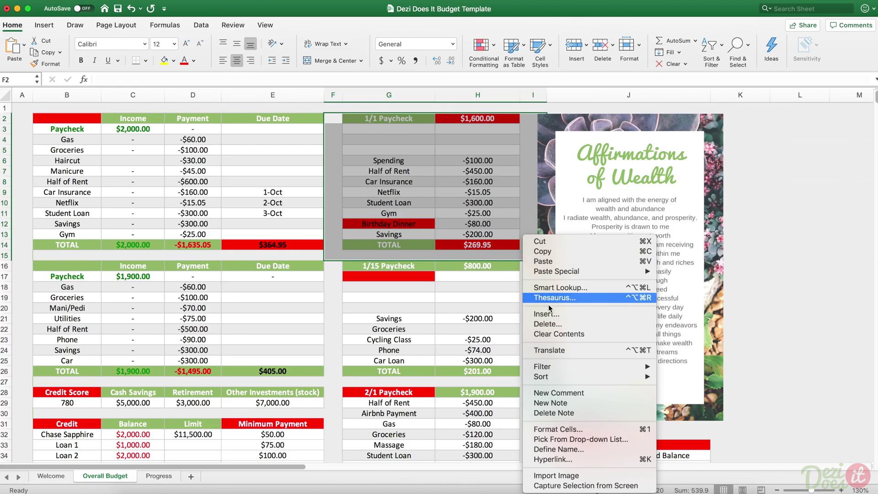
click(553, 325)
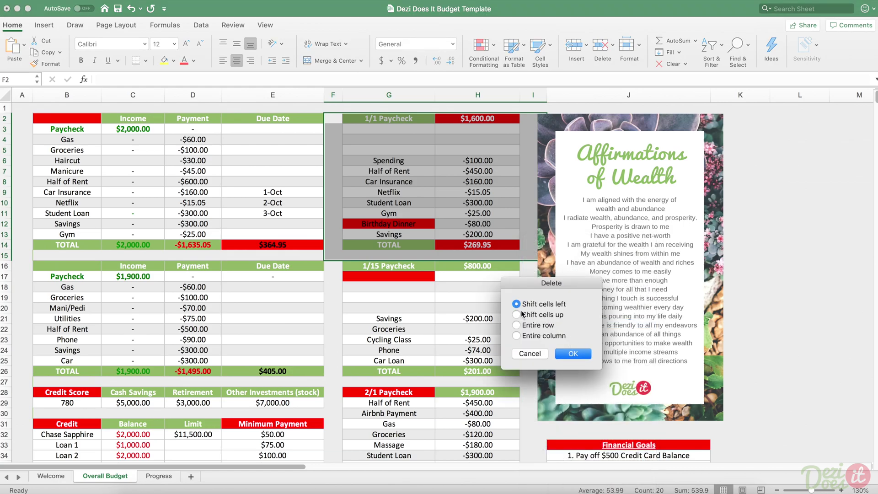
click(517, 315)
click(573, 353)
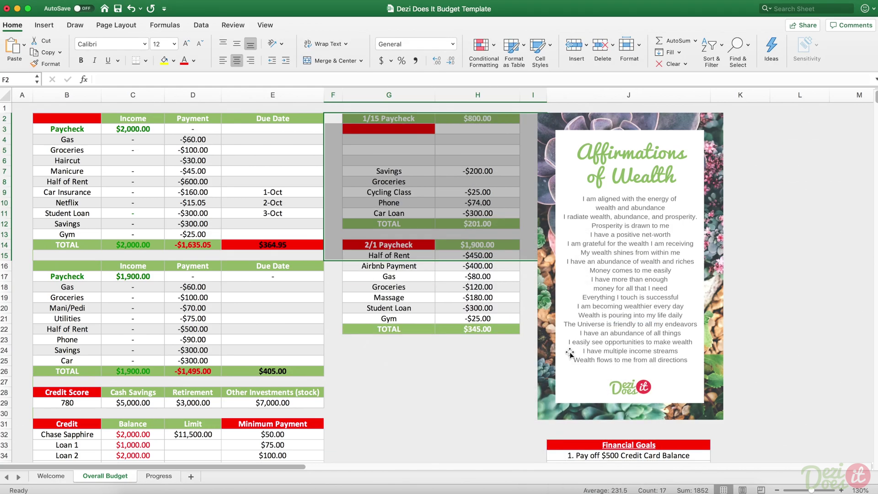
click(444, 379)
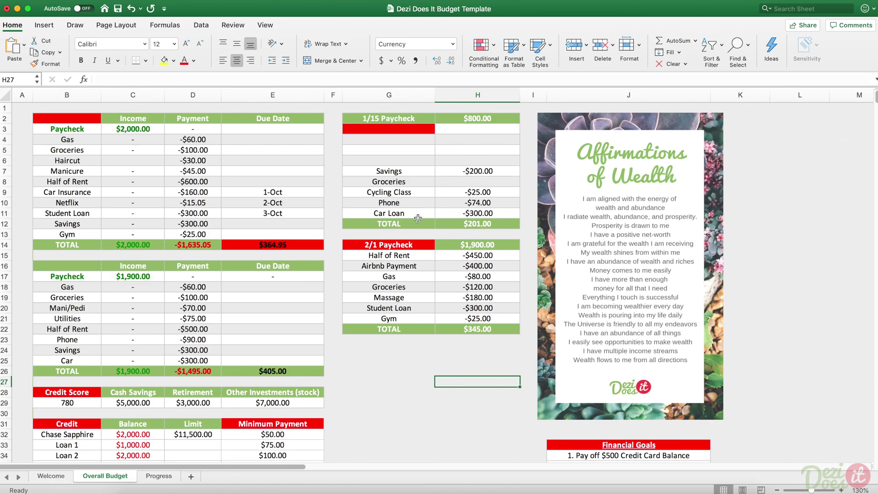
Review the moved-up paycheck tables, then go to the Progress sheet
scroll(399, 182, down, 3)
scroll(399, 182, down, 4)
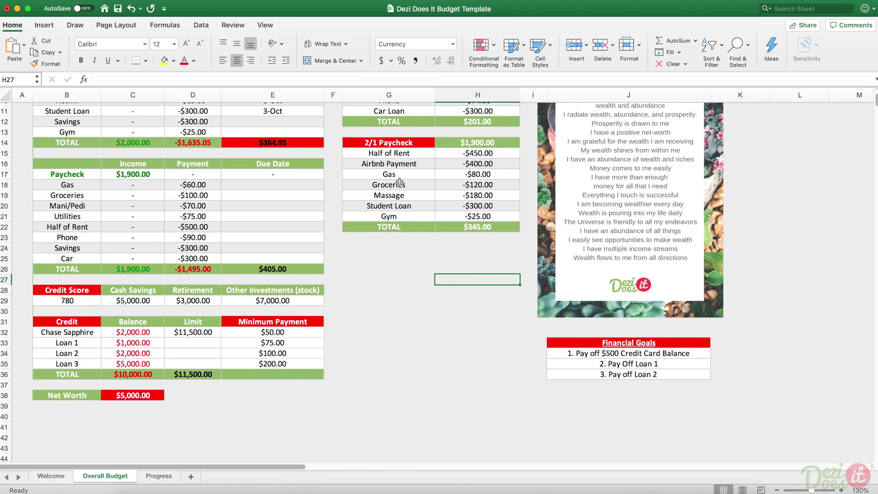
drag(350, 248, 491, 339)
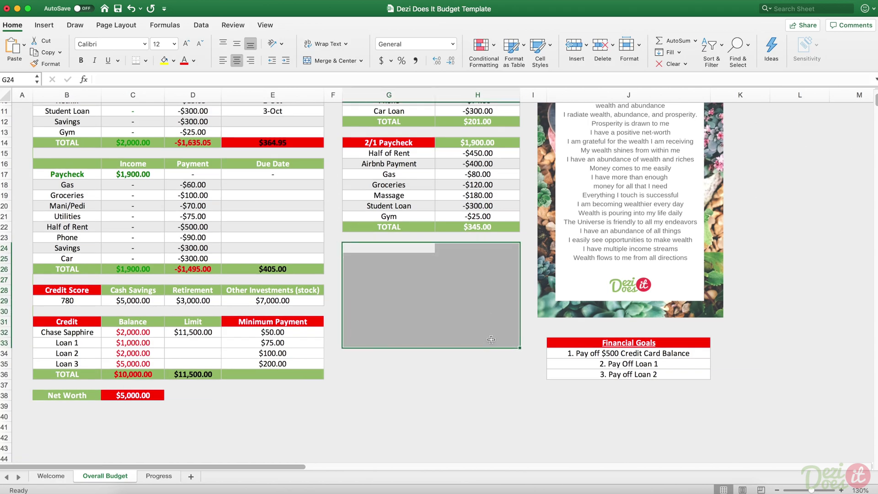
scroll(491, 339, up, 7)
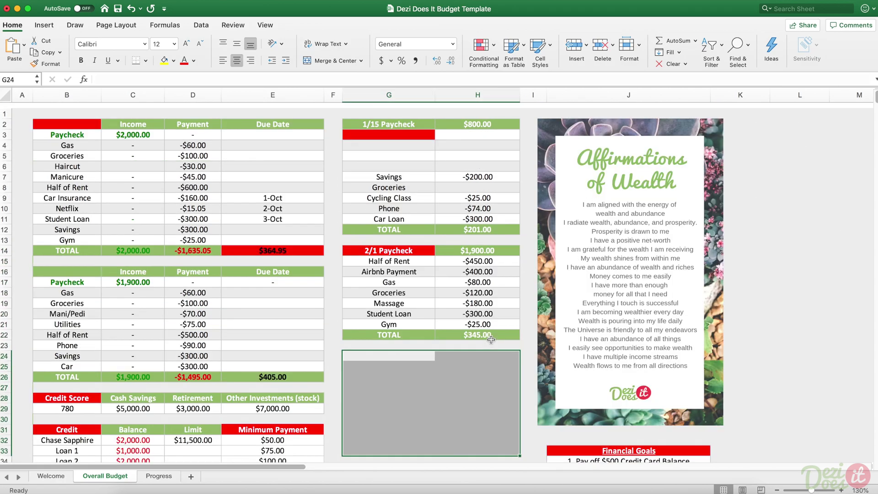
click(495, 351)
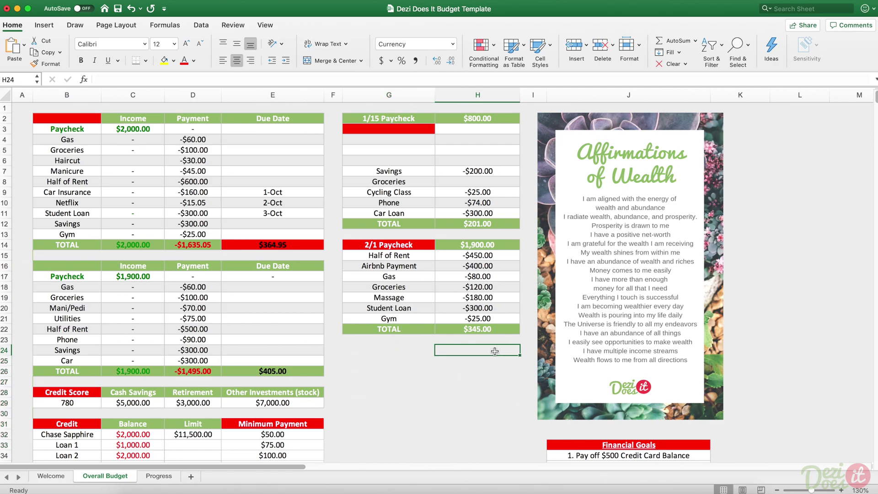
click(158, 476)
click(138, 434)
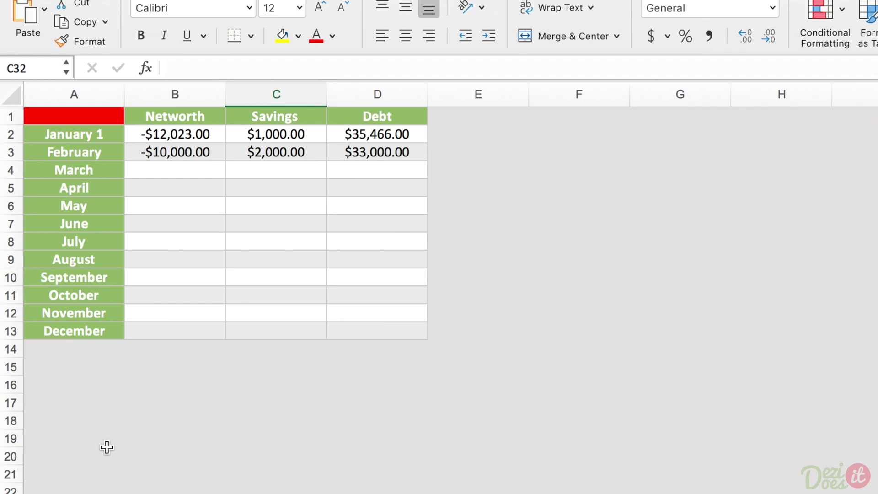
click(172, 236)
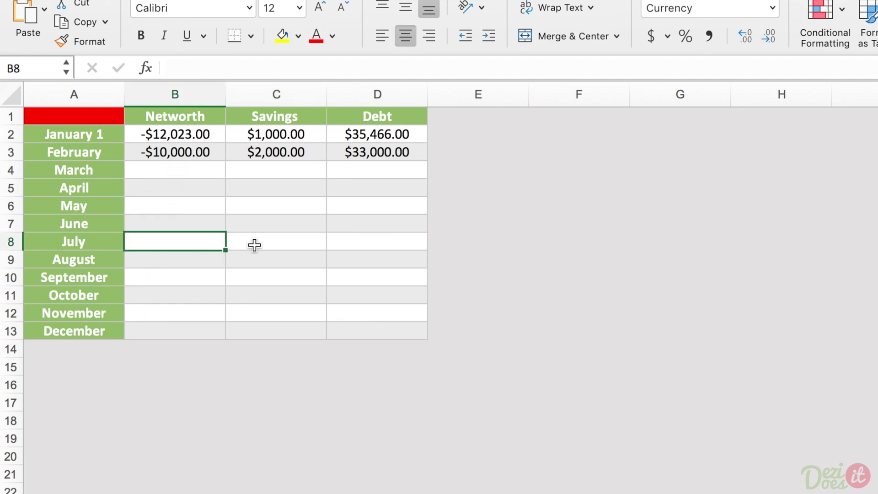
click(372, 243)
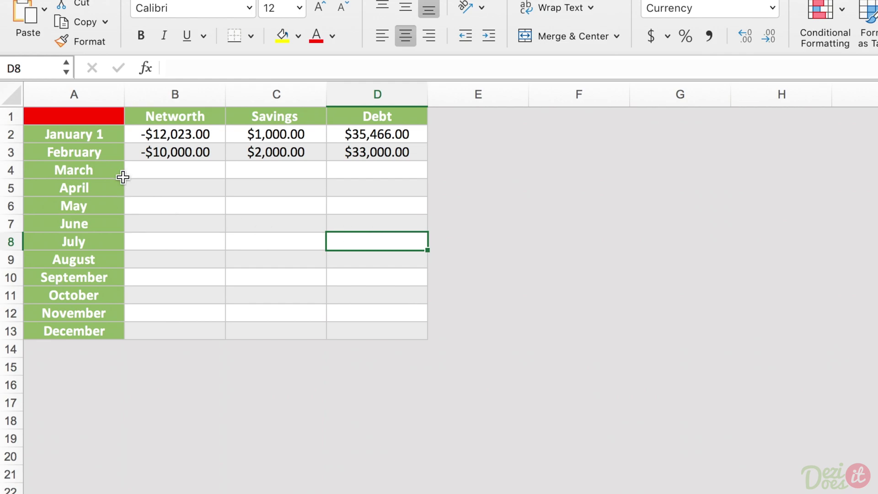
click(153, 168)
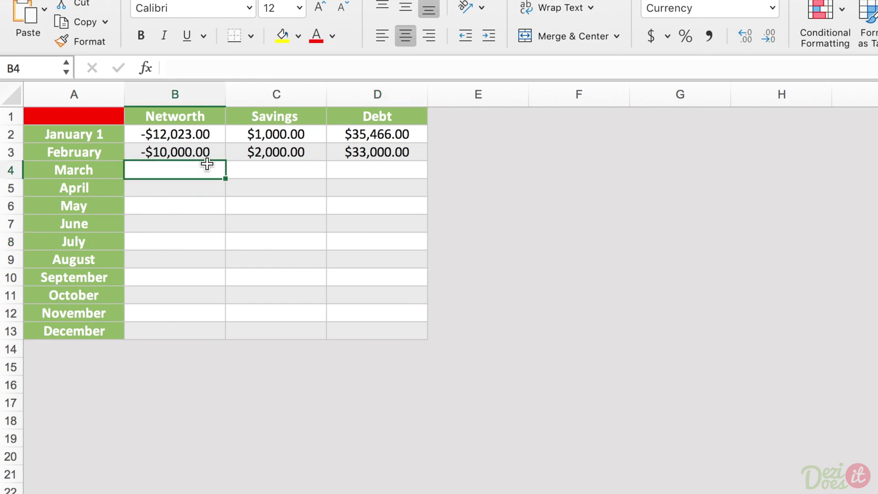